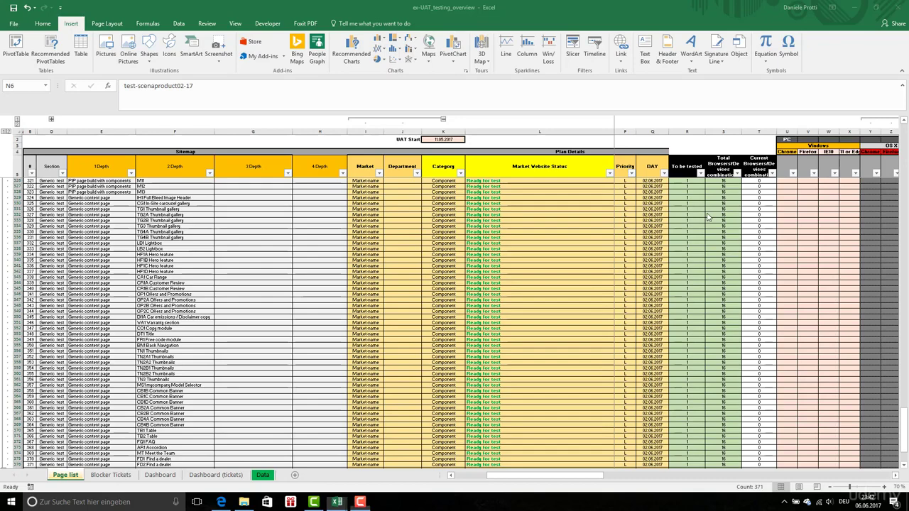
Copy the To be tested and Total Browsers/Devices combinations columns from the Page list sheet into the Test list sheet at N3.
key(ctrl+a)
key(ctrl+c)
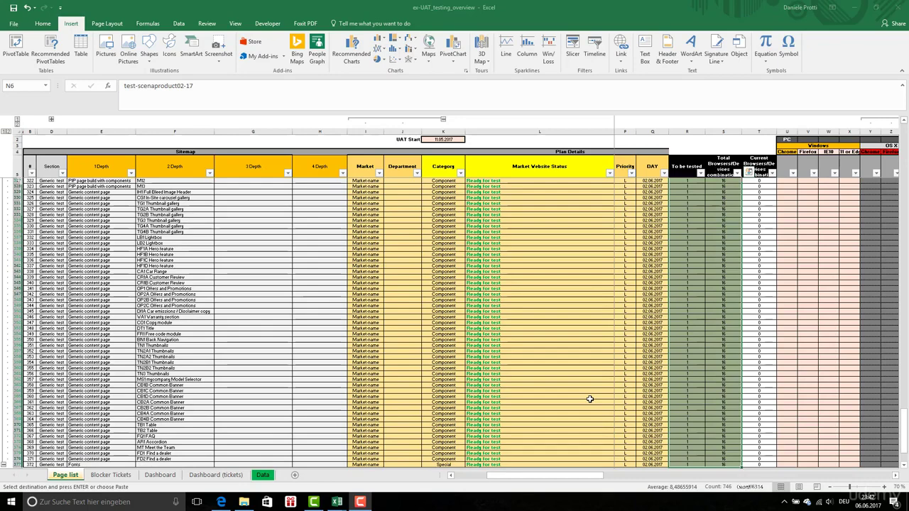
key(Escape)
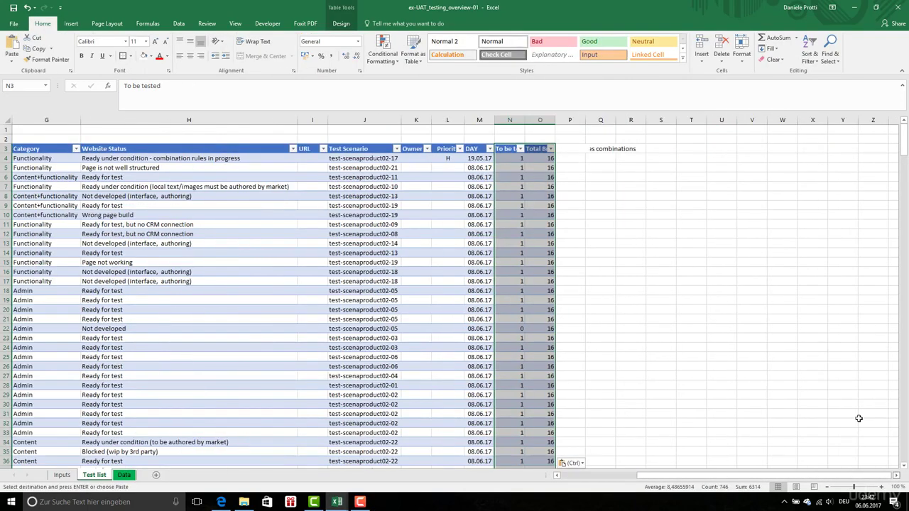
Fit the widths of columns N and O to their headings and clear the copy selection.
click(508, 147)
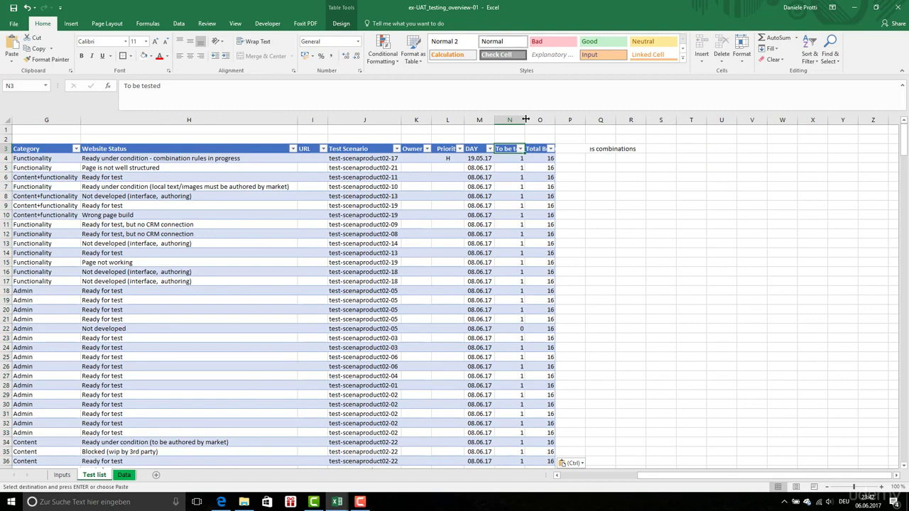
double_click(555, 119)
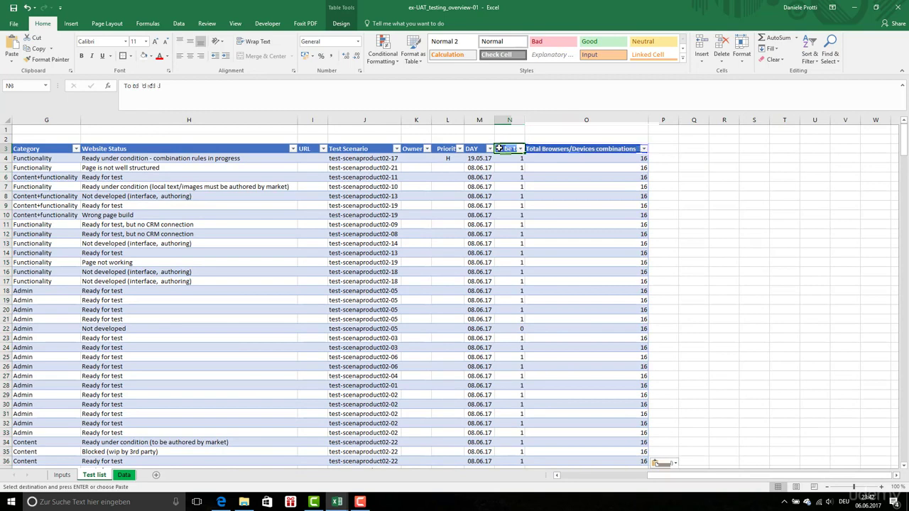
double_click(528, 121)
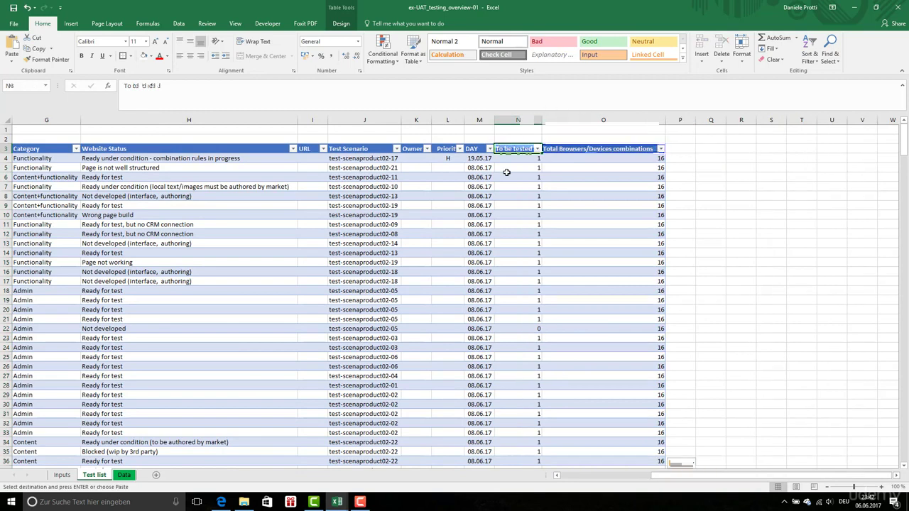
click(516, 159)
click(521, 185)
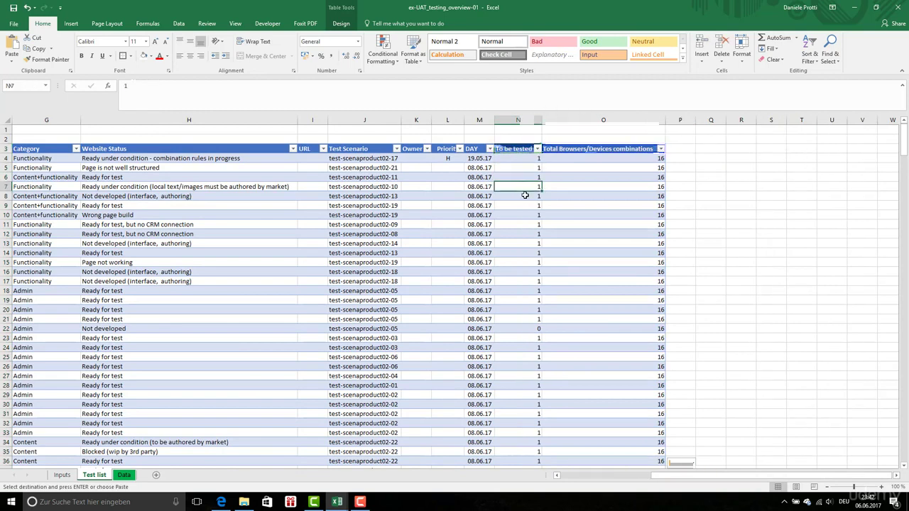
key(Escape)
Apply list data validation to all To be tested values from N4 down, using rangeToBeTested as the source.
click(528, 159)
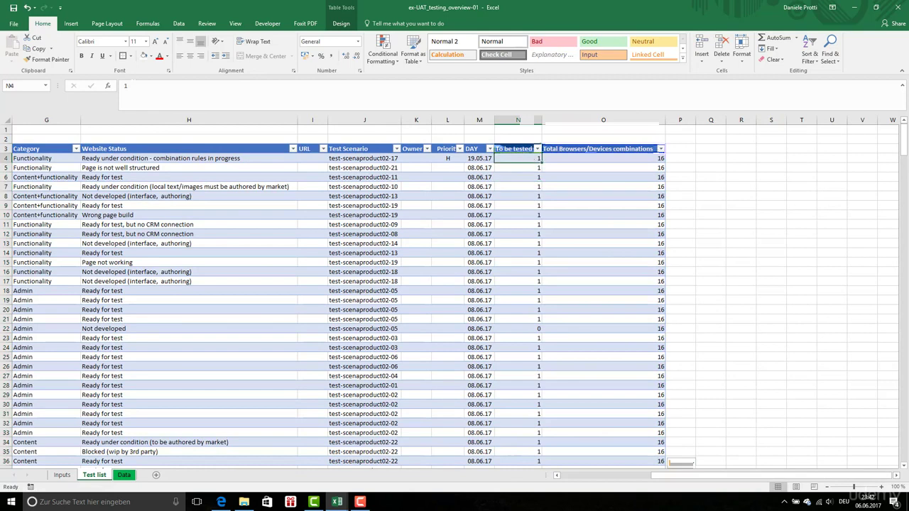
key(ctrl+shift+Down)
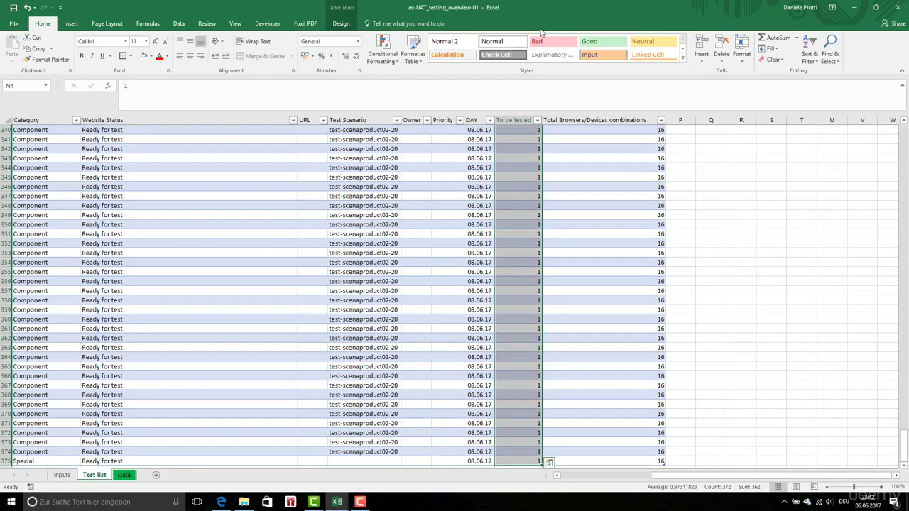
click(178, 24)
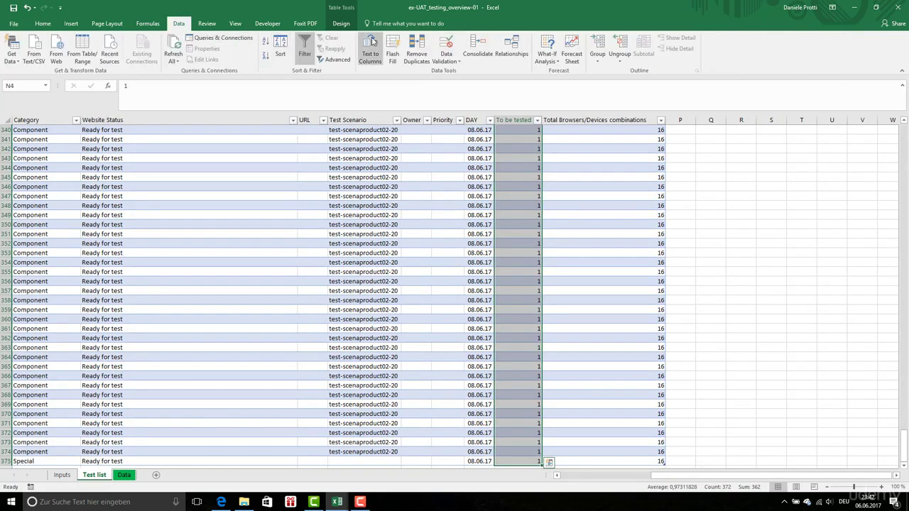
click(446, 61)
click(465, 77)
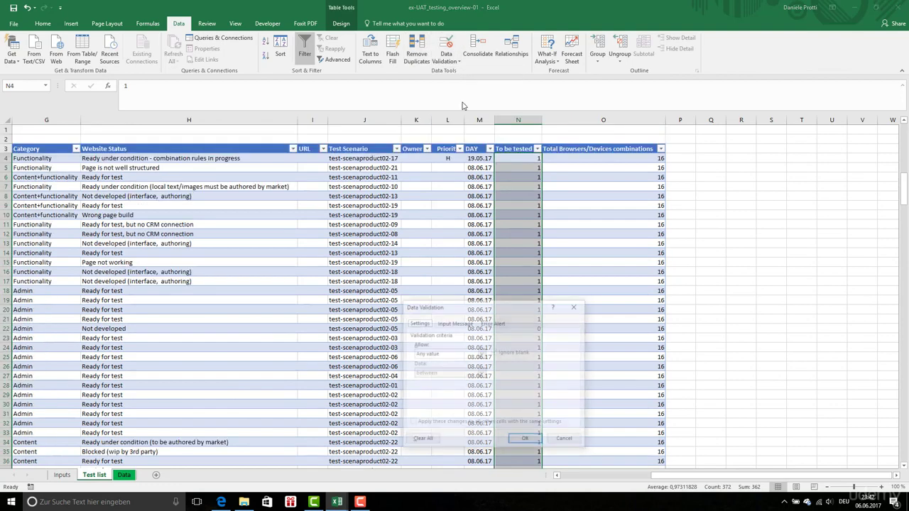
click(458, 355)
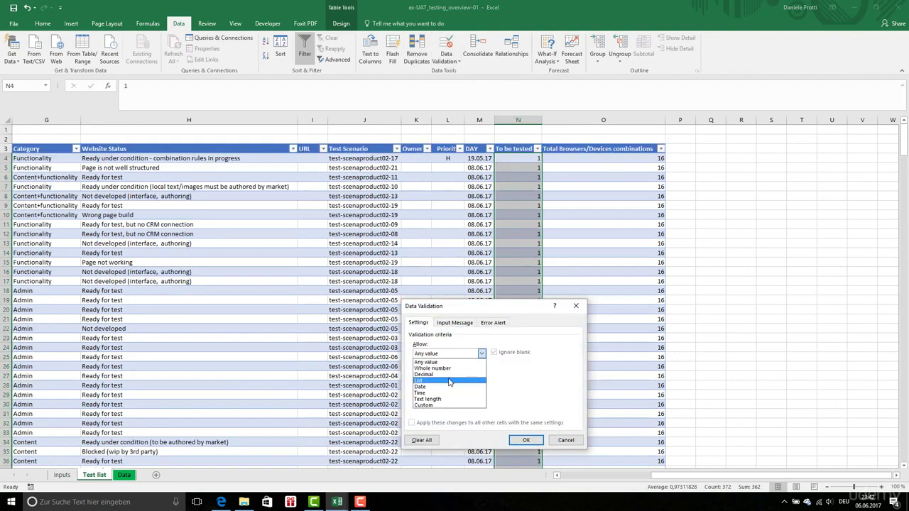
click(449, 384)
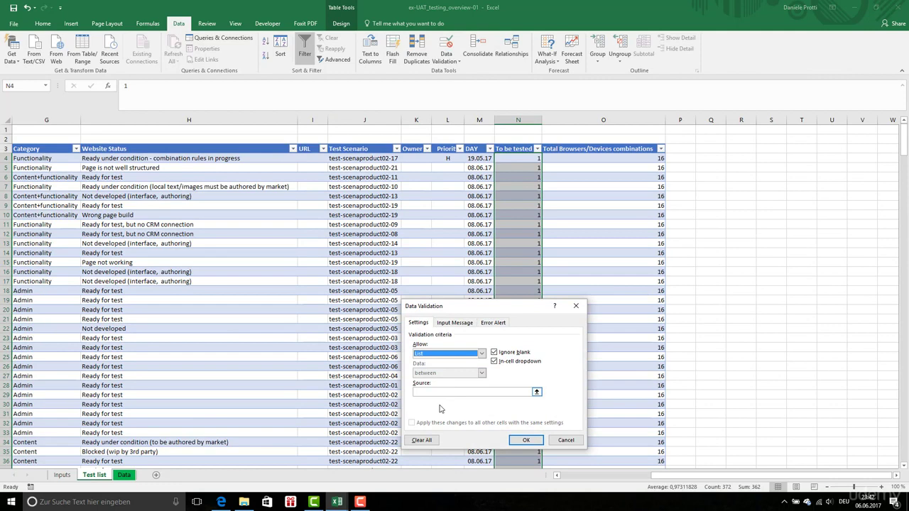
click(123, 475)
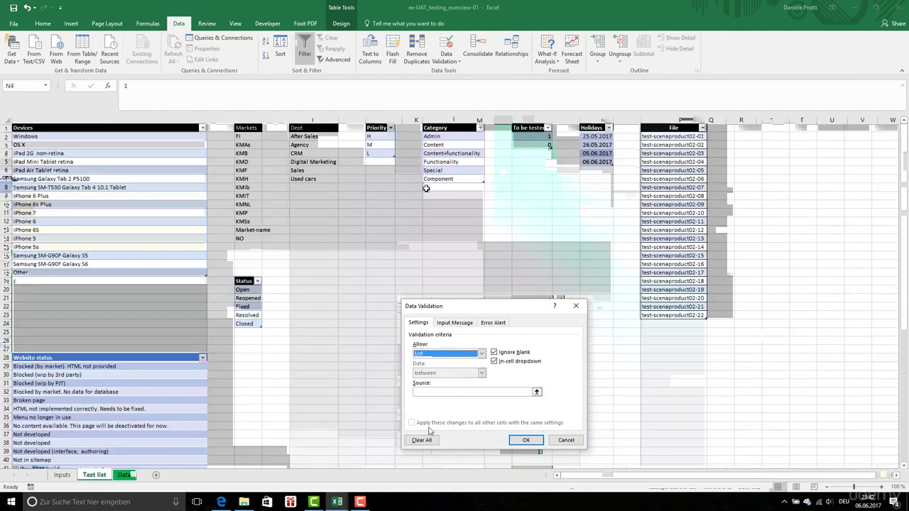
drag(524, 136, 524, 144)
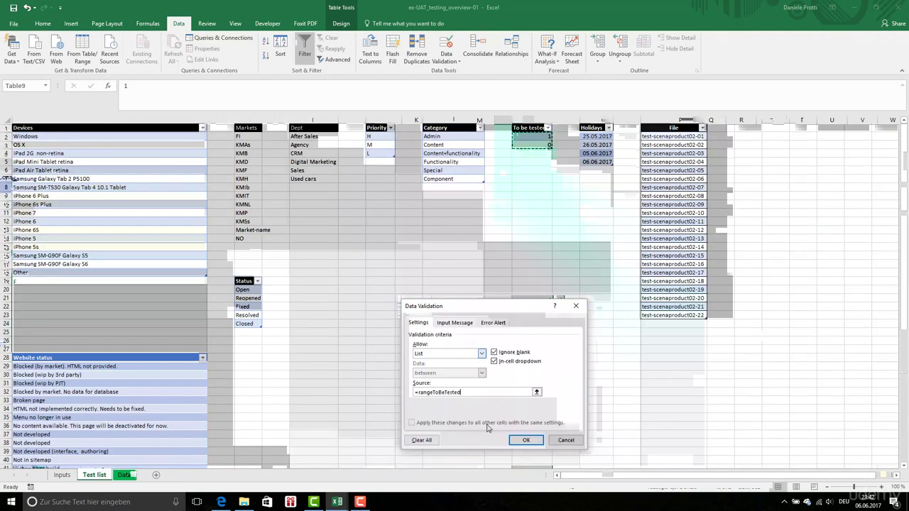
click(528, 440)
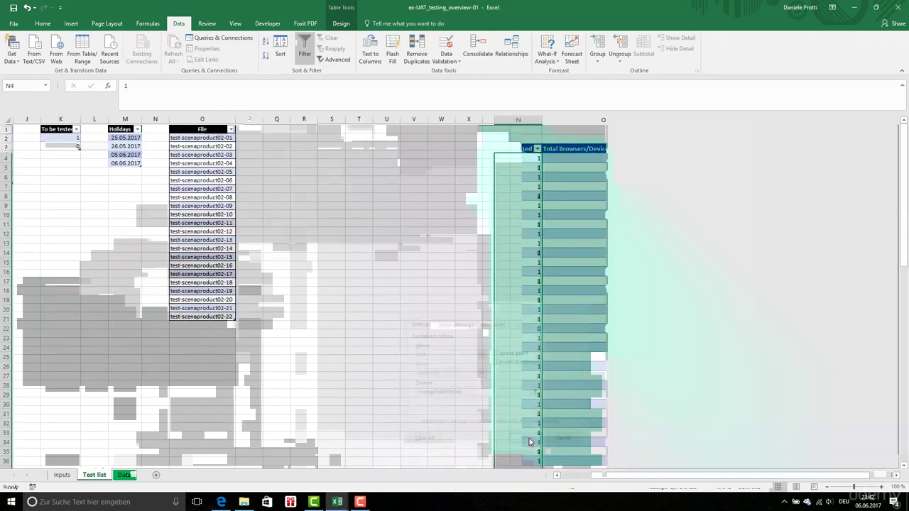
Check the drop-downs in the To be tested cells and review the Total Browsers/Devices combinations values.
click(525, 234)
click(524, 187)
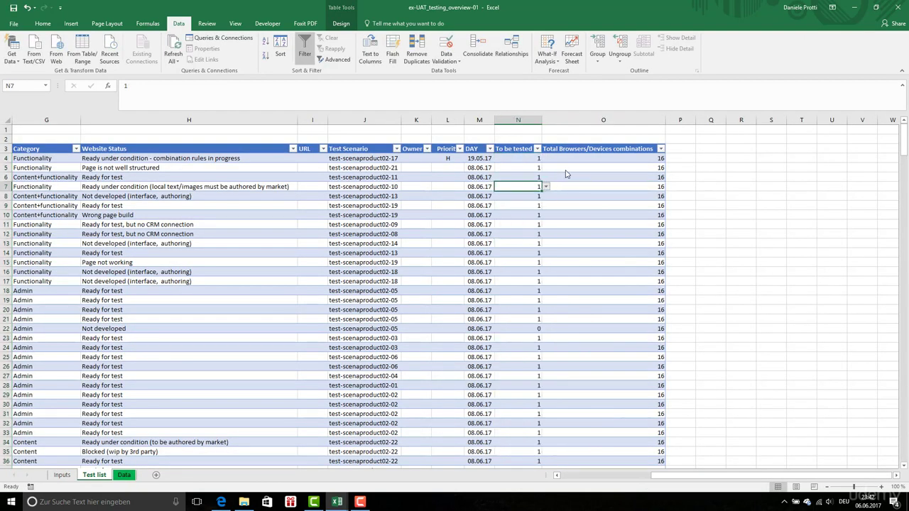
click(566, 169)
click(520, 159)
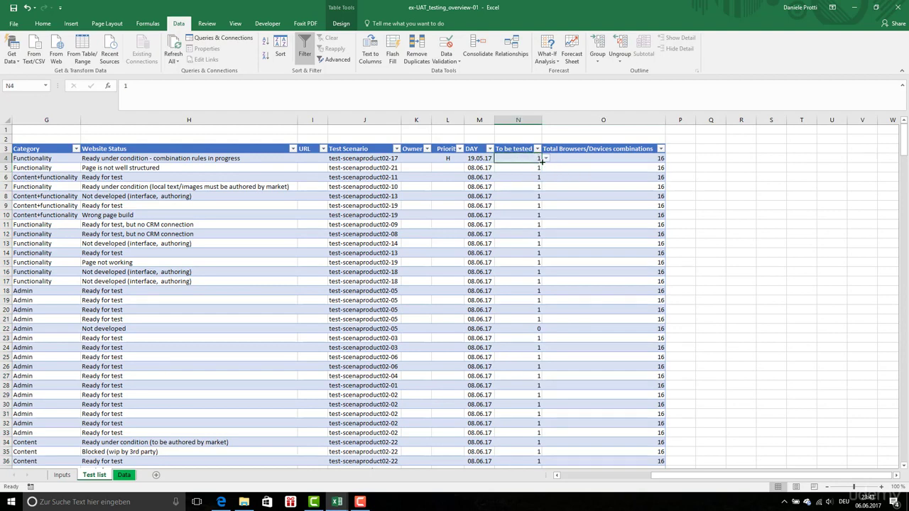
click(594, 160)
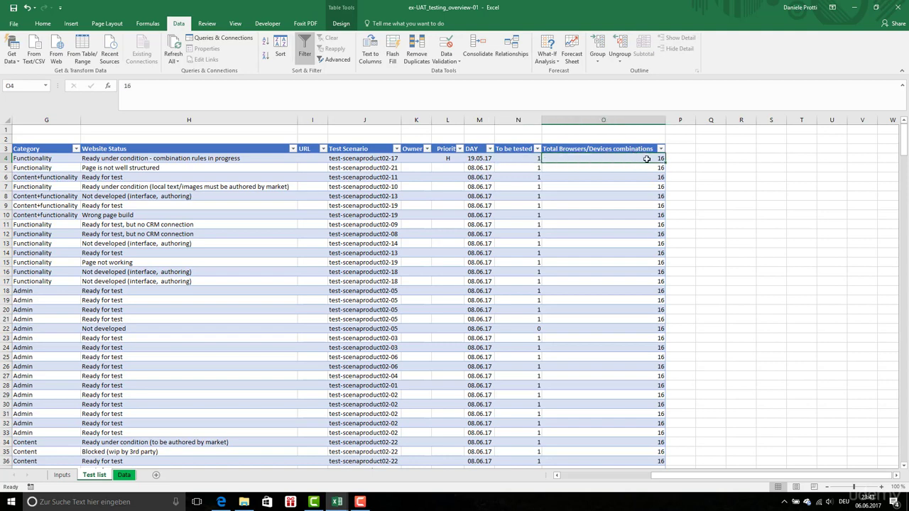
click(586, 149)
click(648, 160)
scroll(648, 253, down, 8)
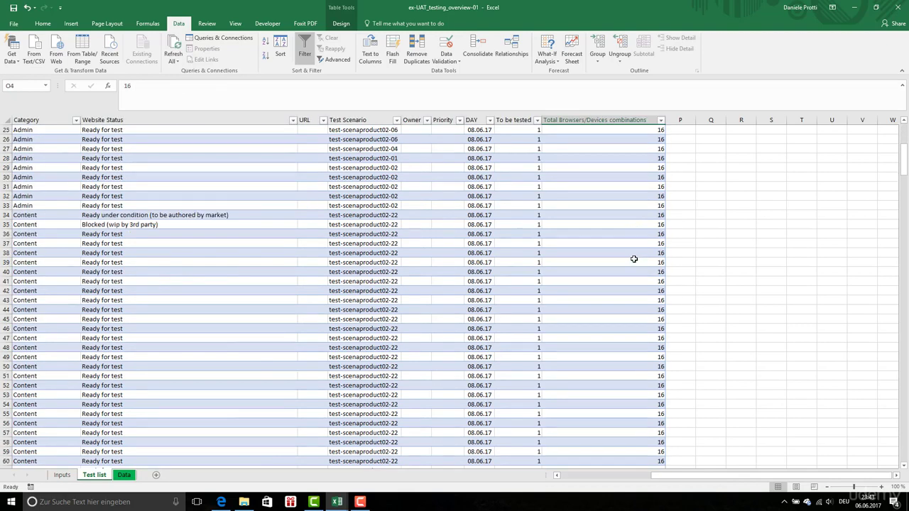
scroll(633, 259, up, 8)
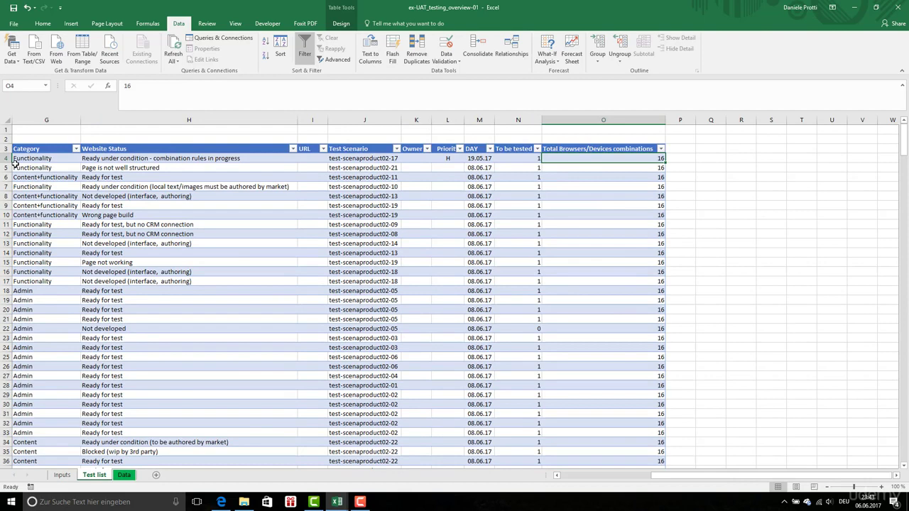
Freeze the Test list rows above row 4 so the table header stays in view.
click(5, 157)
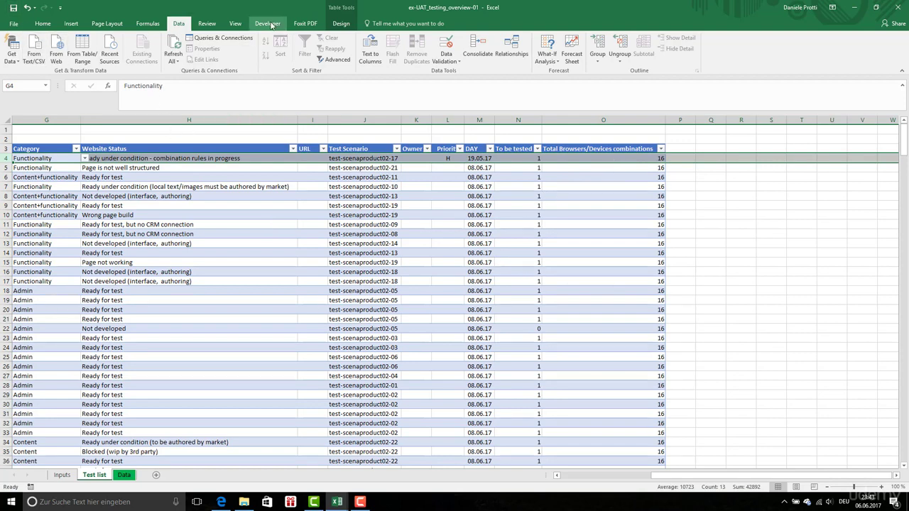
click(237, 25)
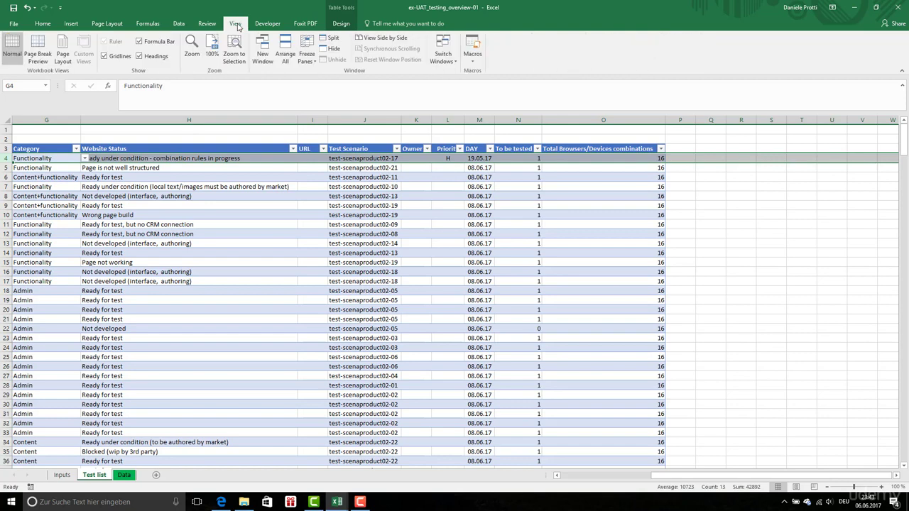
click(307, 54)
click(325, 81)
click(242, 282)
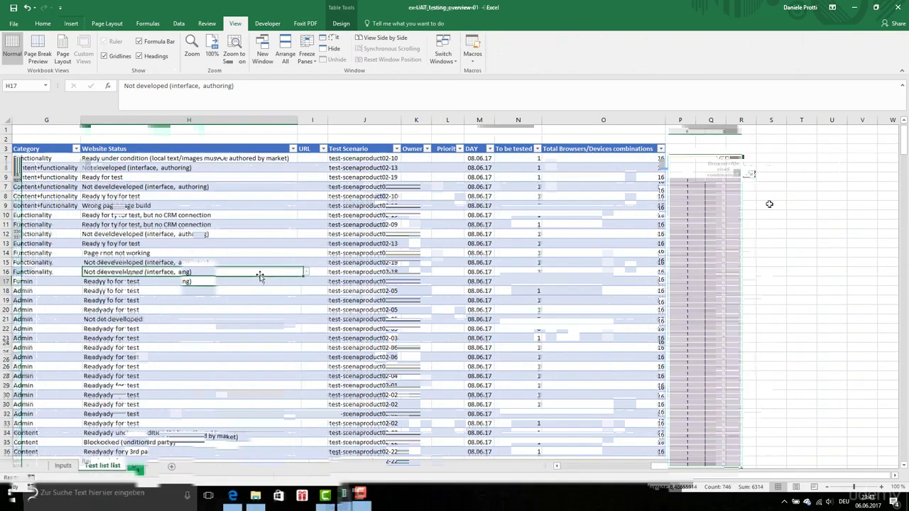
Paste the Current Browsers/Devices combinations tested heading from the Page list sheet into P3 of the Test list and widen column P.
drag(590, 479, 616, 481)
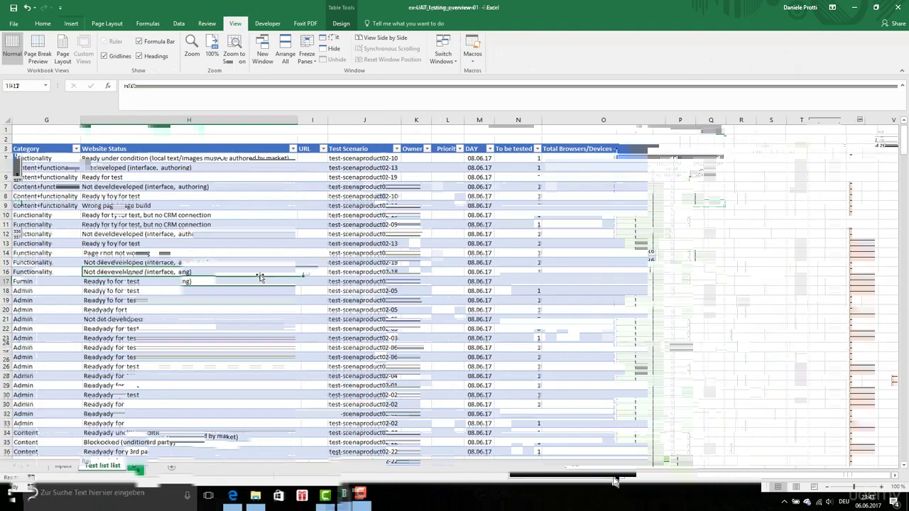
right_click(685, 149)
click(705, 191)
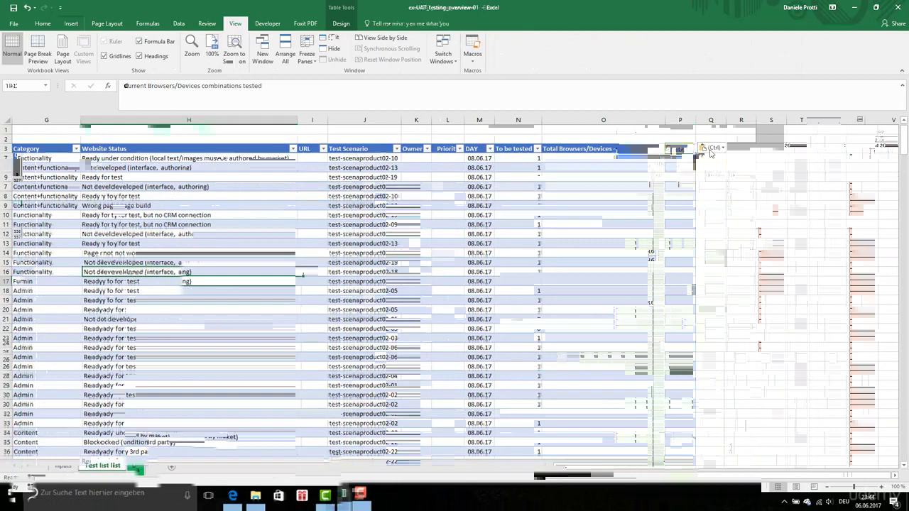
double_click(696, 122)
click(710, 149)
drag(696, 121, 762, 121)
click(719, 151)
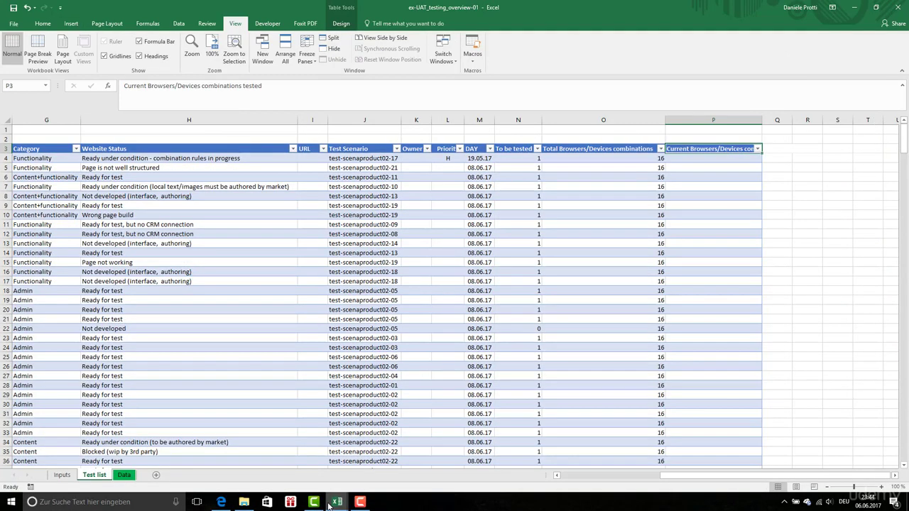
Copy the PC, Tablet and Mobile device and browser headings from the Page list sheet into the Test list, starting at column Q.
mouse_move(336, 501)
click(335, 462)
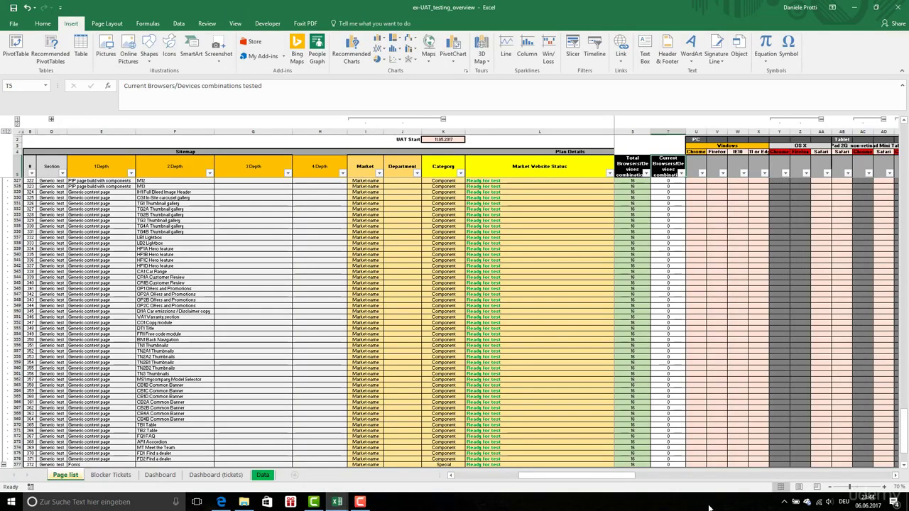
drag(600, 476, 609, 477)
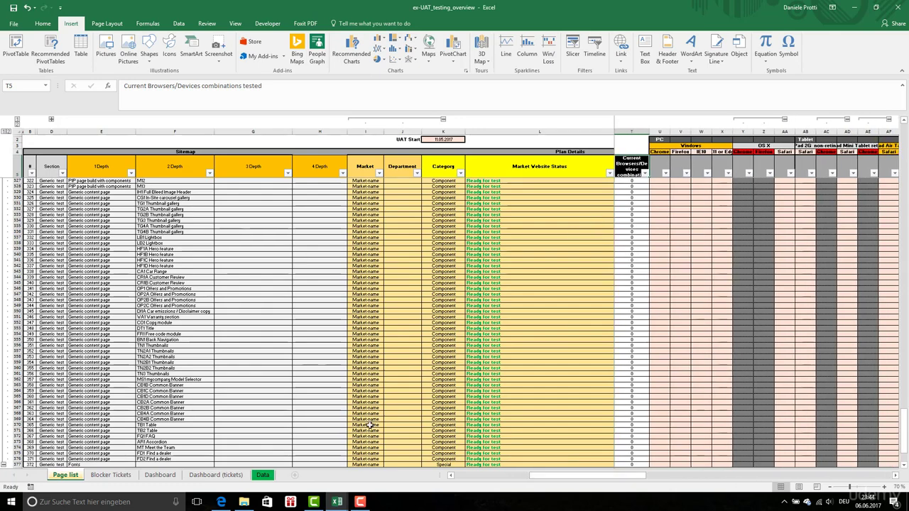
mouse_move(339, 501)
click(347, 465)
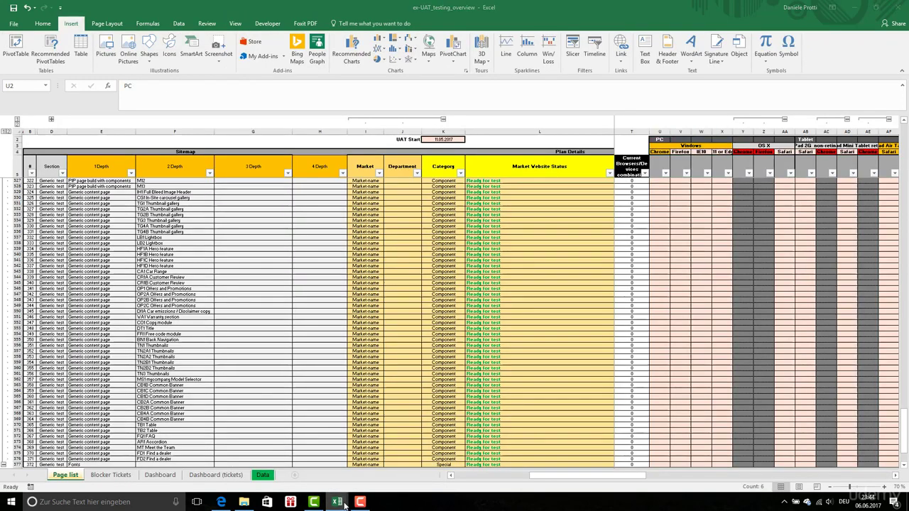
mouse_move(341, 502)
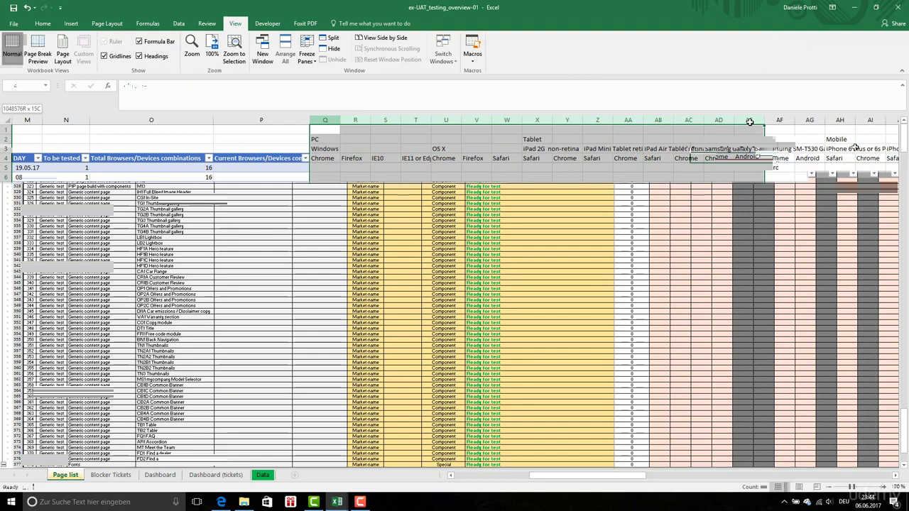
Shorten the device heading in AF3 to Samsung Galaxy Tab 4.
click(855, 147)
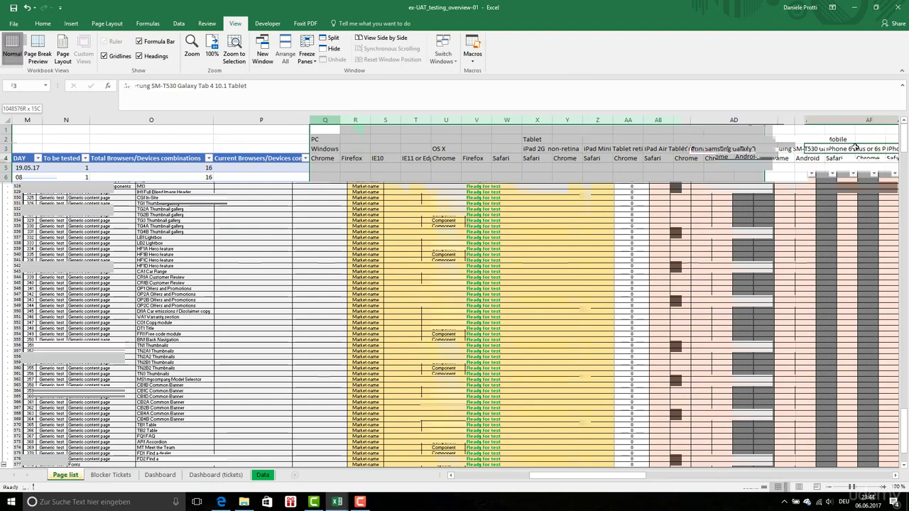
click(181, 86)
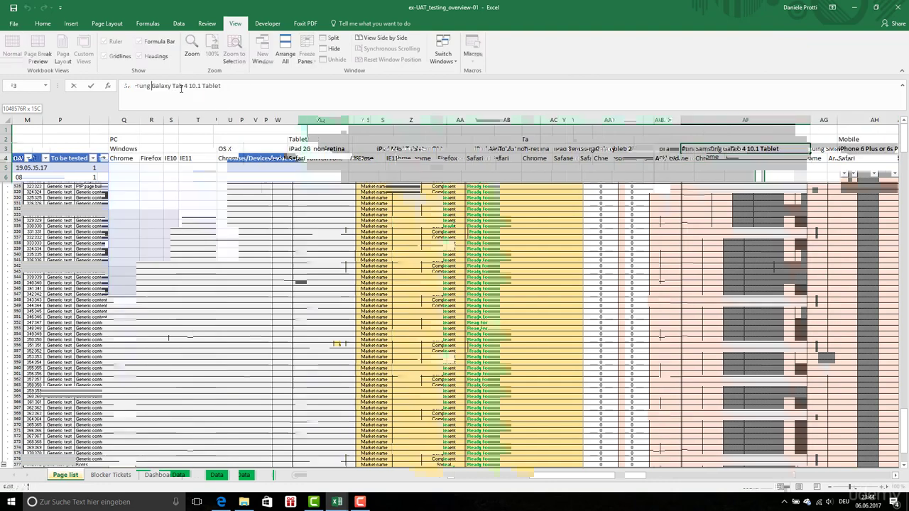
drag(231, 87, 188, 87)
key(Delete)
key(Tab)
key(Tab)
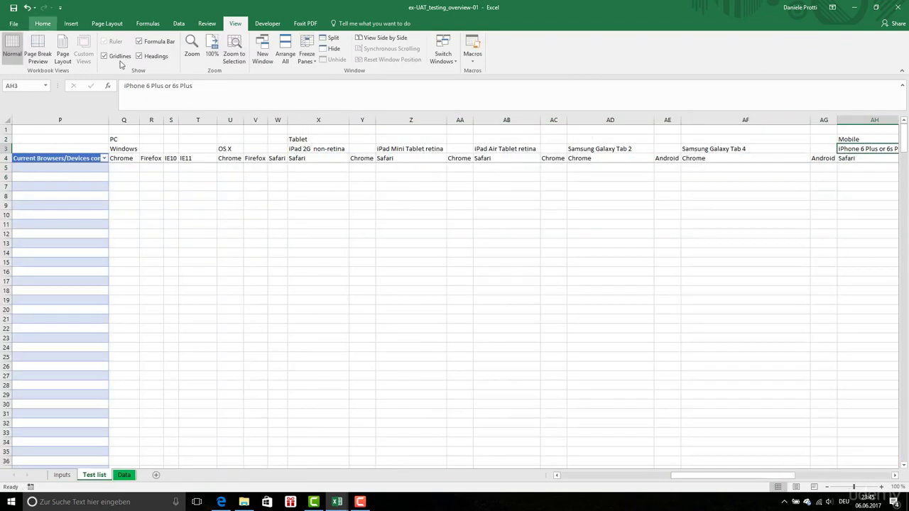
Try to shorten the first mobile device heading in AH3 to iPhone 6.
key(Return)
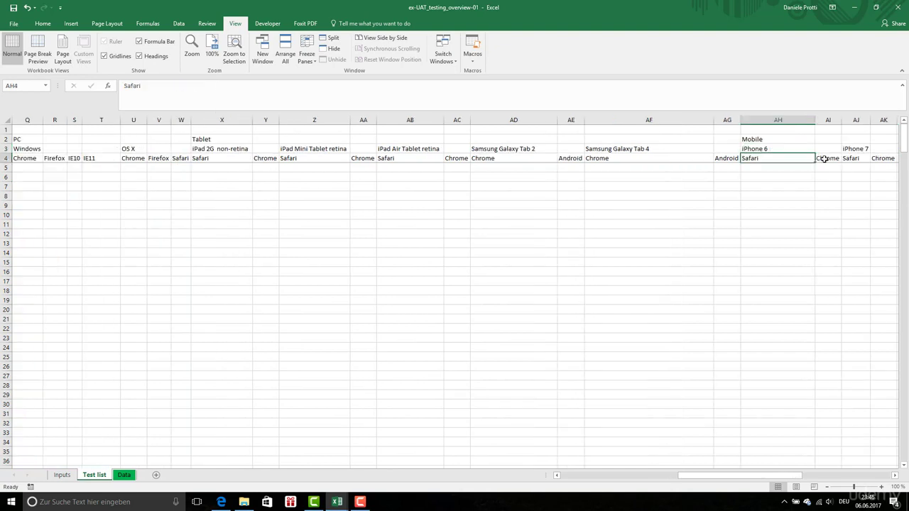
click(851, 149)
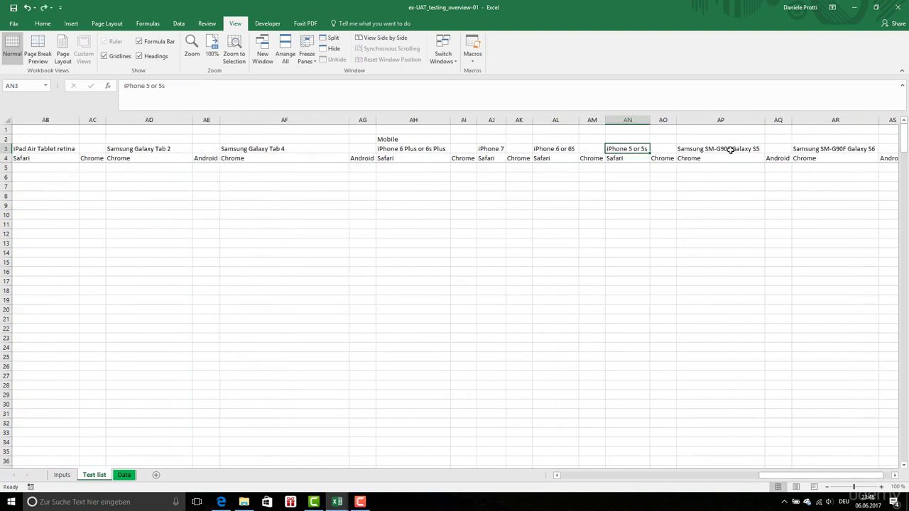
Shorten the mobile device headings in AP3 and AR3 to Samsung Galaxy S5 and Samsung Galaxy S6.
double_click(730, 149)
drag(732, 149, 708, 151)
key(BackSpace)
key(BackSpace)
key(Return)
double_click(852, 153)
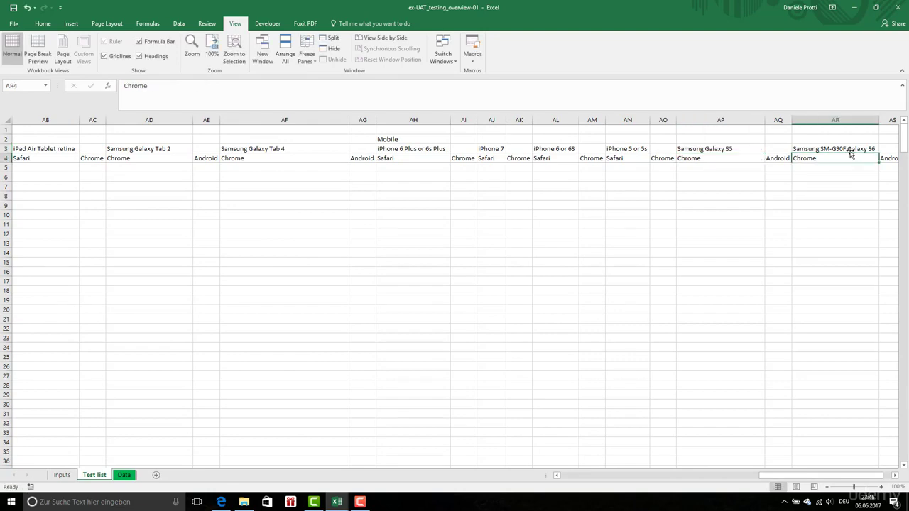
double_click(849, 149)
Merge and center the PC heading across Q2:T2 and the Windows heading across Q3:T3.
drag(816, 475, 724, 468)
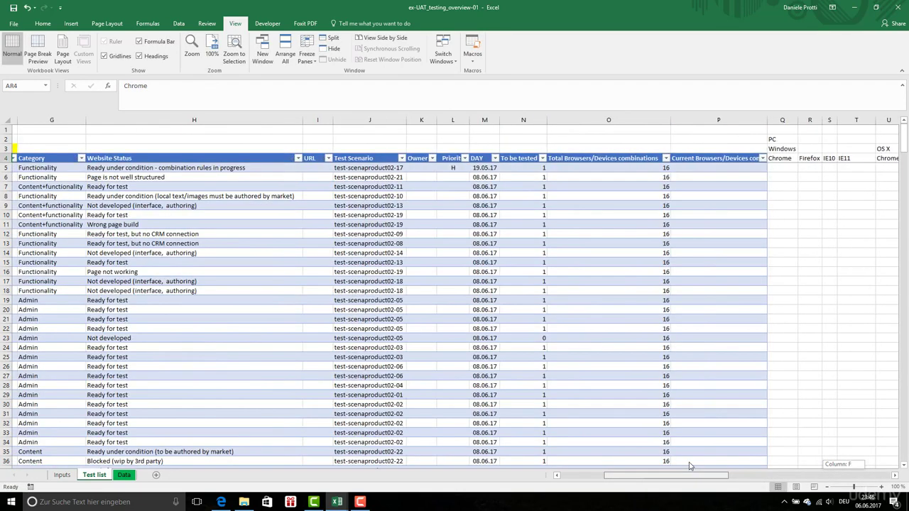
drag(389, 138, 465, 140)
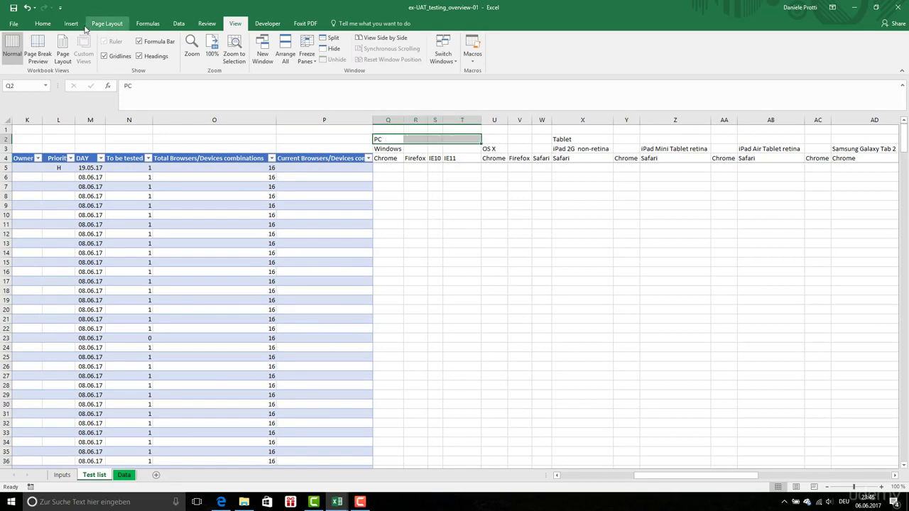
click(43, 23)
click(273, 60)
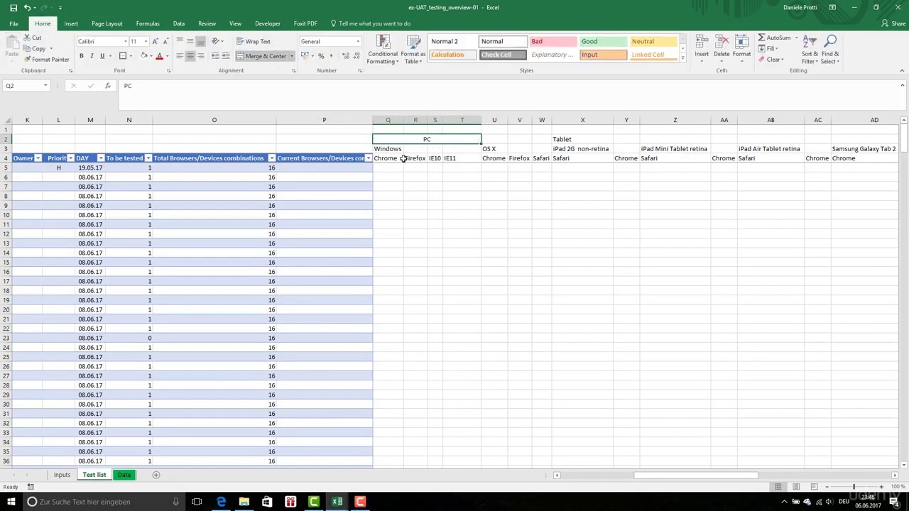
drag(392, 150, 465, 150)
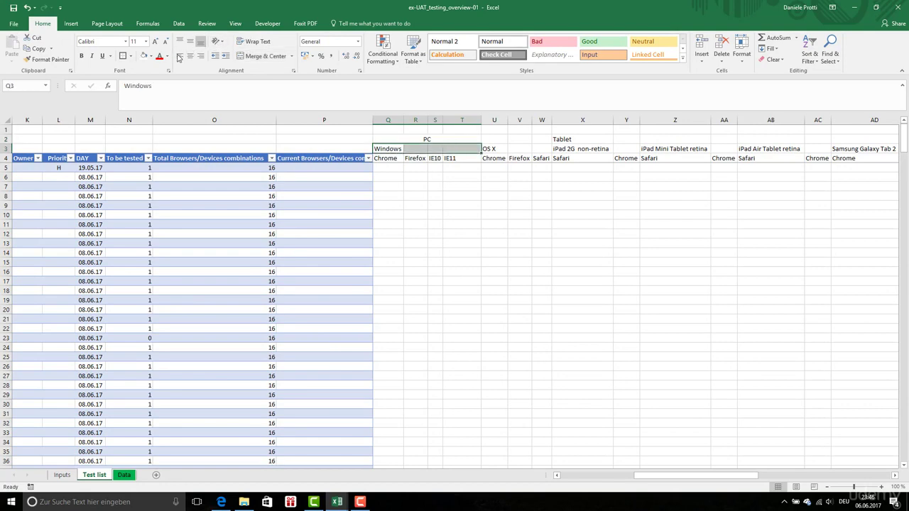
click(260, 58)
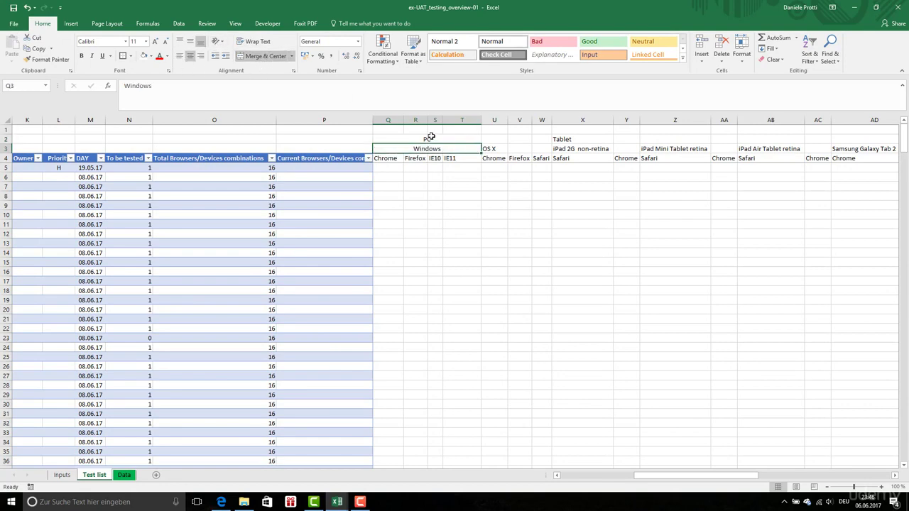
Extend the merged PC heading to Q2:W2 and merge and center the OS X heading across U3:W3.
drag(426, 139, 513, 143)
drag(494, 149, 541, 150)
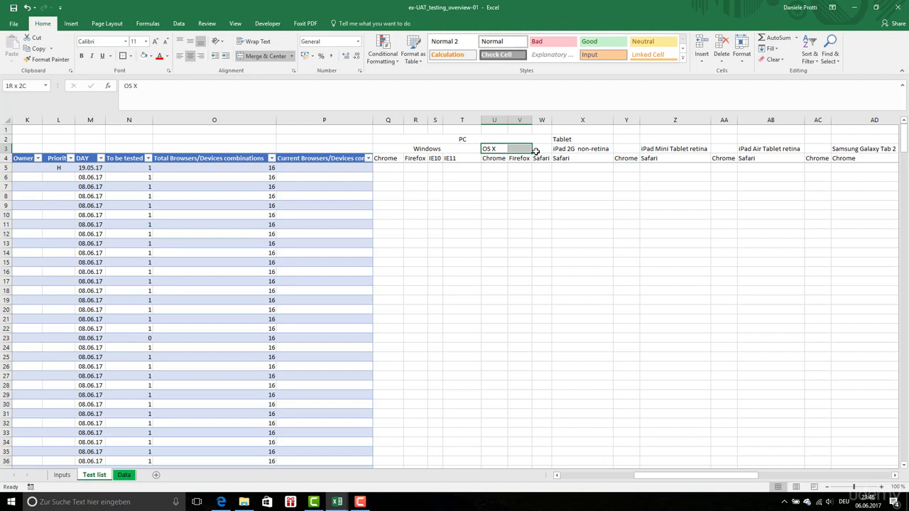
click(260, 59)
click(483, 213)
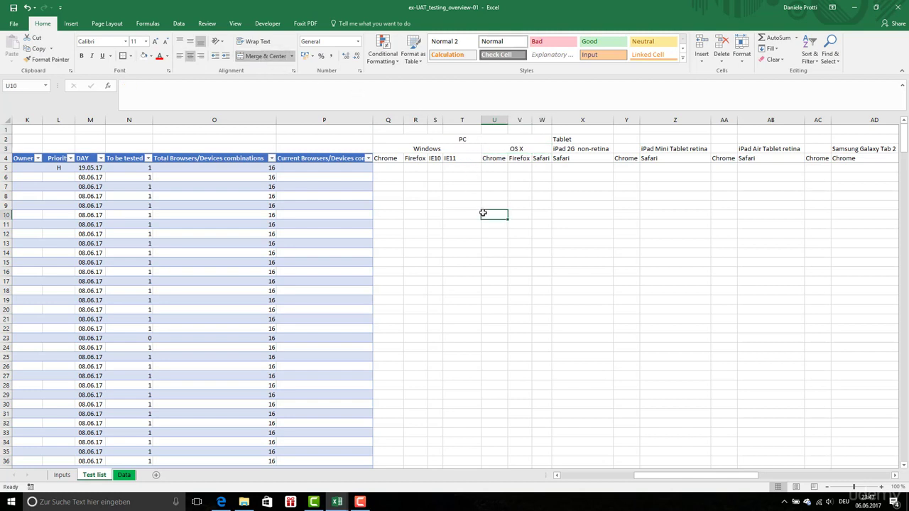
click(412, 139)
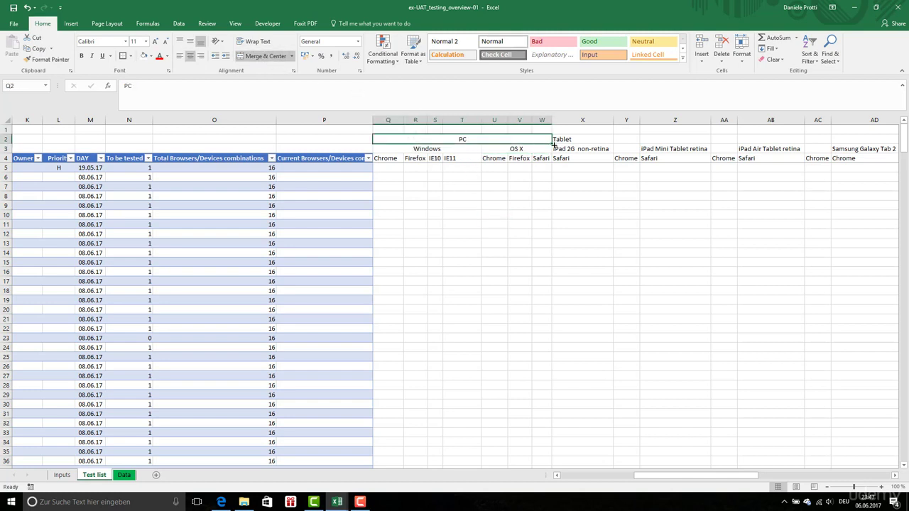
Merge and center the Tablet heading across X2:AG2.
click(566, 140)
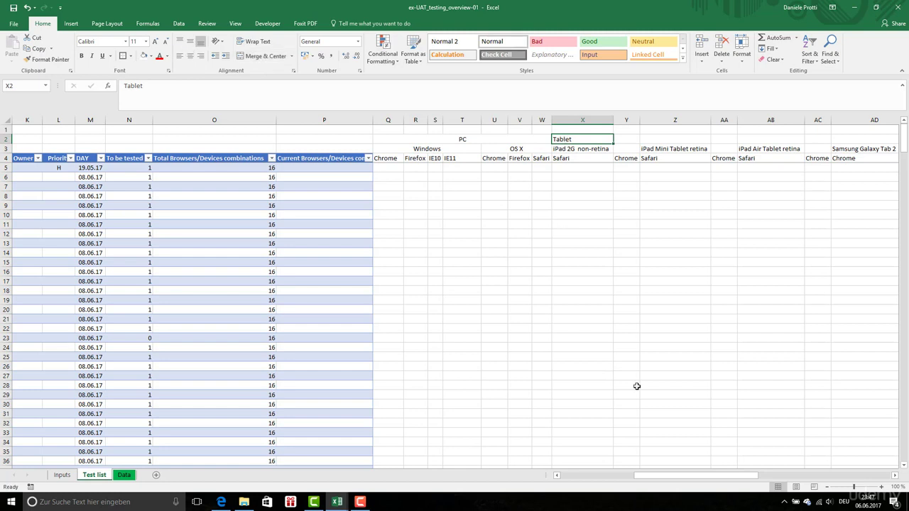
drag(678, 481, 717, 481)
shift+click(813, 137)
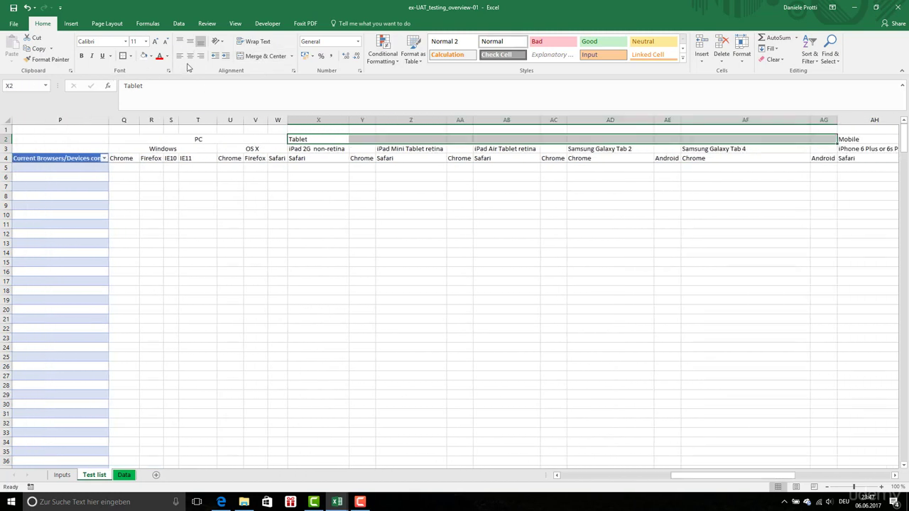
click(263, 55)
Merge and center each tablet device heading in row 3 over its two browser columns, from X3 to AG3.
drag(335, 150, 357, 149)
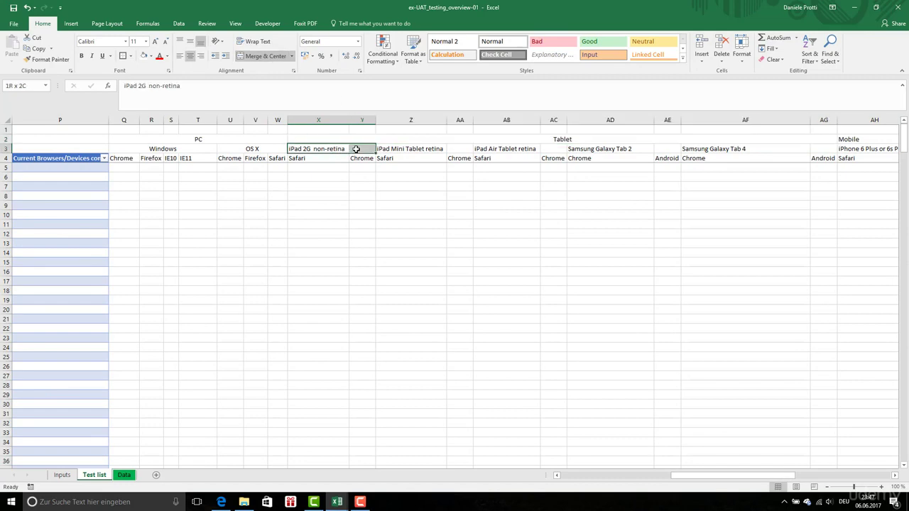
click(265, 57)
click(486, 147)
drag(425, 148, 549, 148)
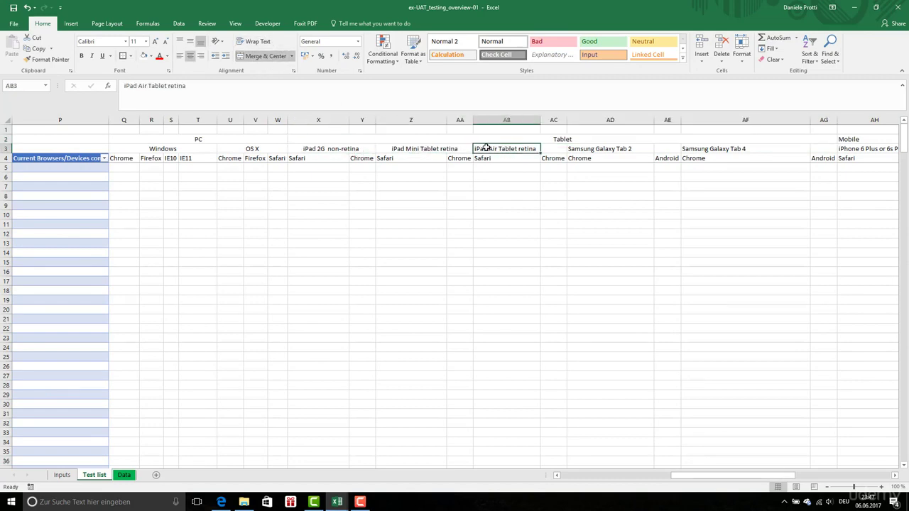
key(F4)
click(633, 151)
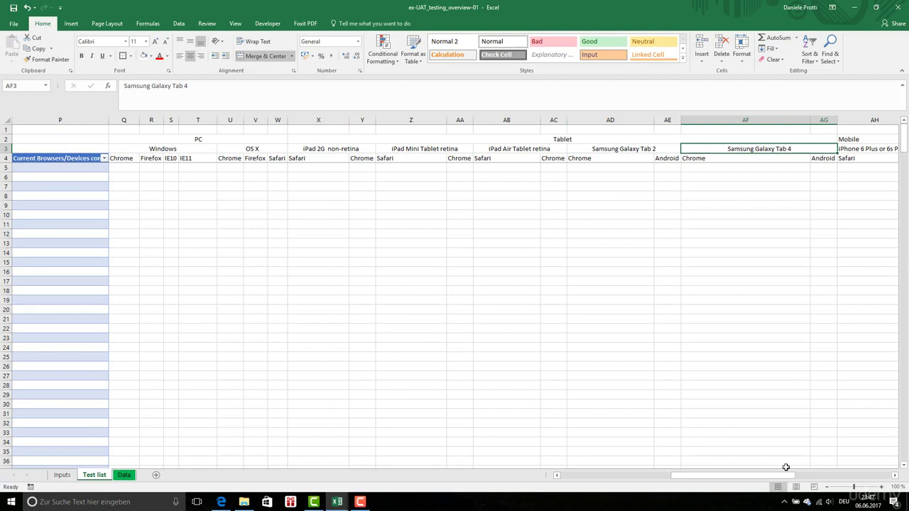
Merge and center each mobile device heading in row 3 over its two browser columns, from AH3 to AS3.
drag(786, 474, 887, 477)
click(374, 150)
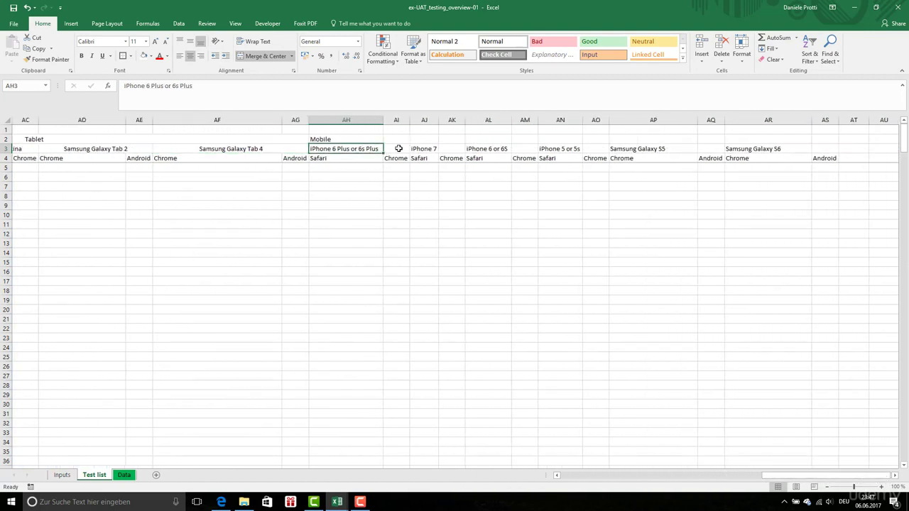
drag(398, 149, 585, 151)
key(F4)
key(F4)
key(F4)
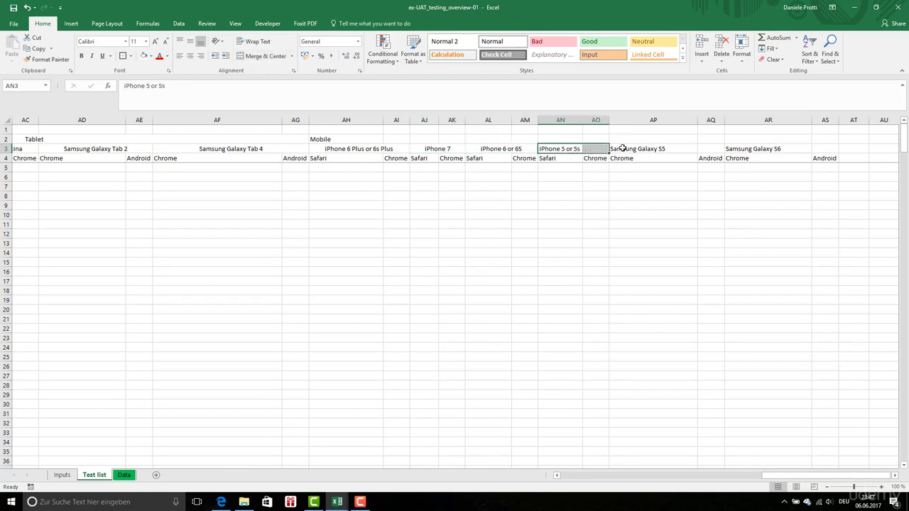
click(817, 149)
Add borders around the device and browser heading cells and merge and center the Mobile heading across AH2:AS2.
drag(773, 475, 620, 479)
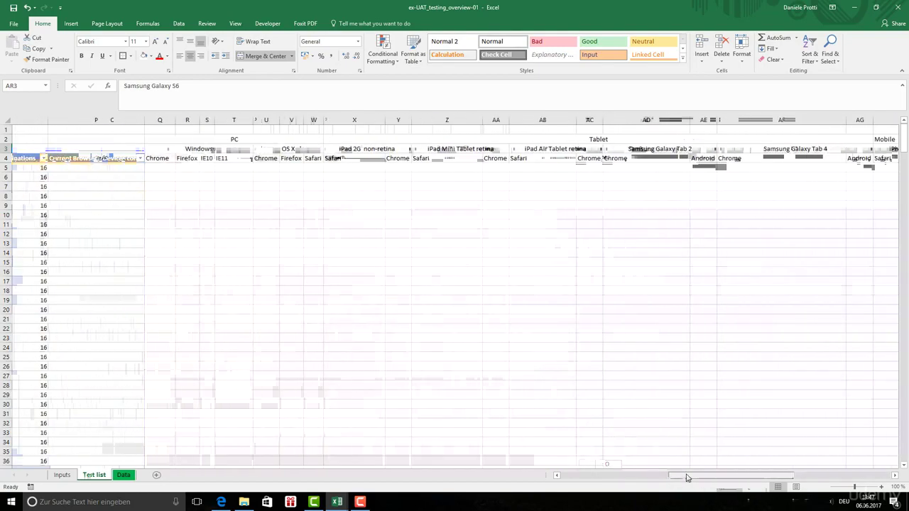
drag(198, 140, 139, 160)
click(458, 147)
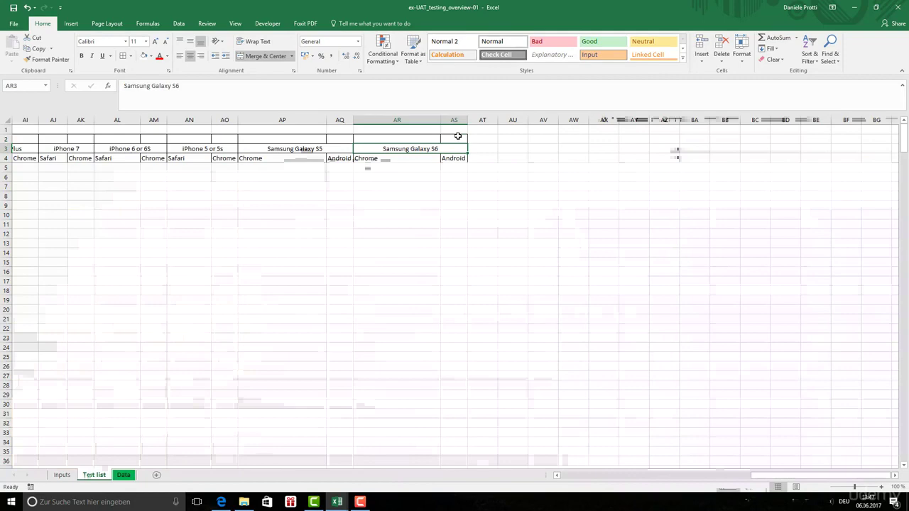
click(458, 139)
key(ctrl+Left)
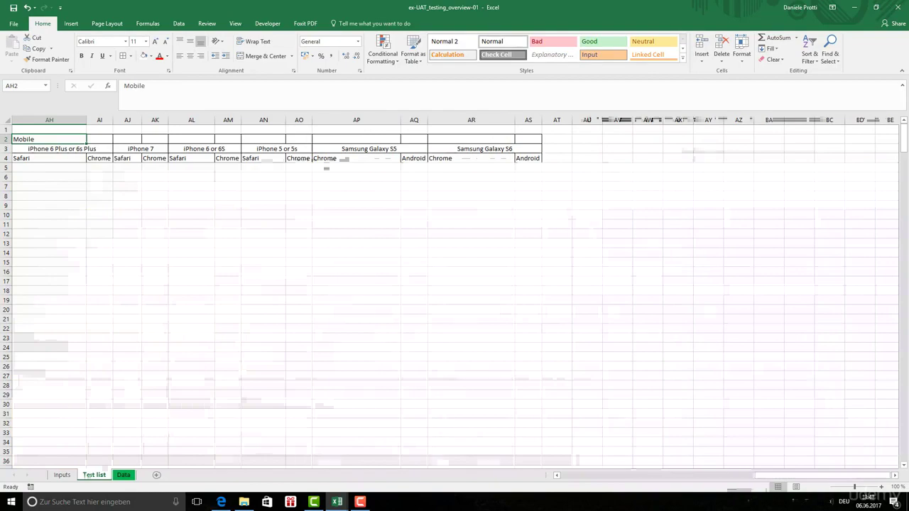
Apply all borders to the whole device and browser block from Q2 down to row 376 in column AS.
drag(355, 139, 832, 433)
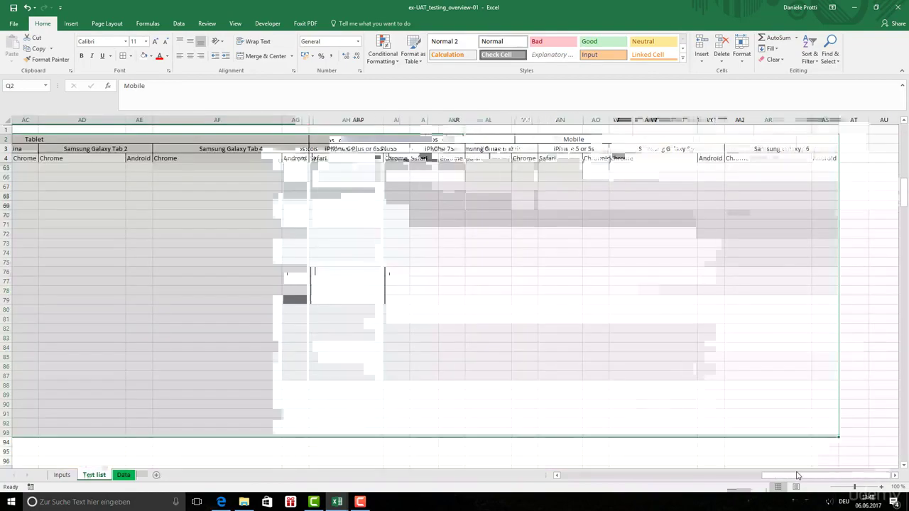
drag(797, 482, 651, 481)
key(shift+Page_Down)
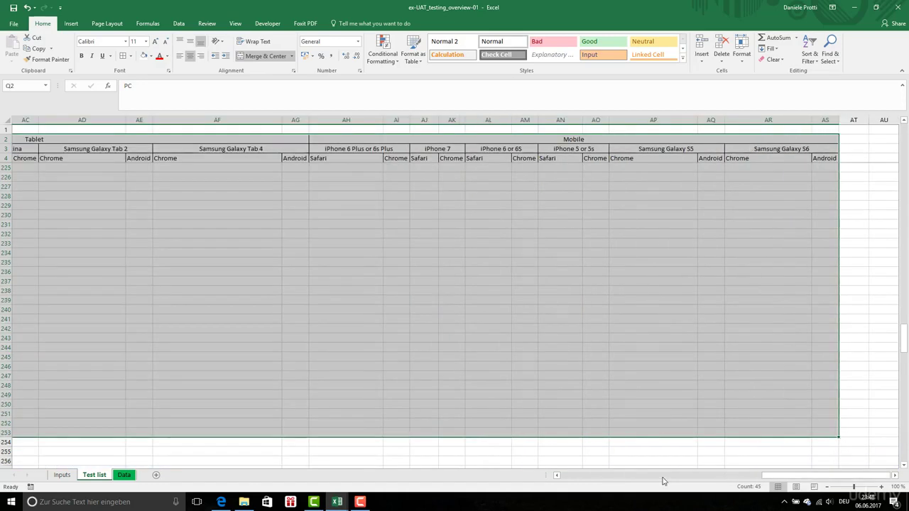
scroll(626, 449, down, 4)
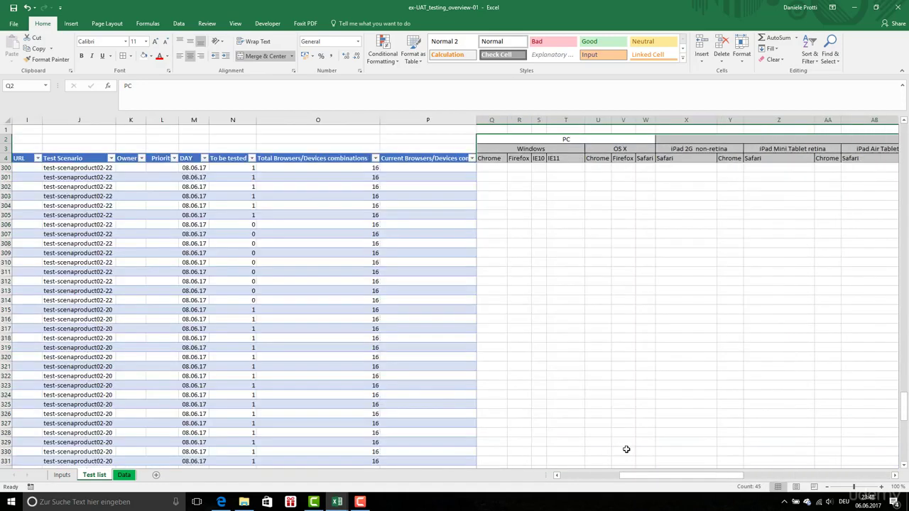
scroll(627, 450, down, 20)
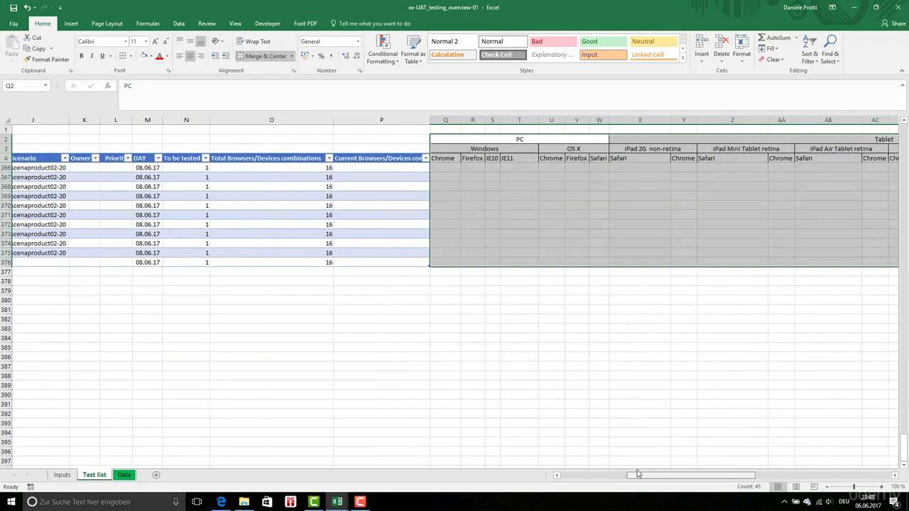
drag(636, 474, 634, 474)
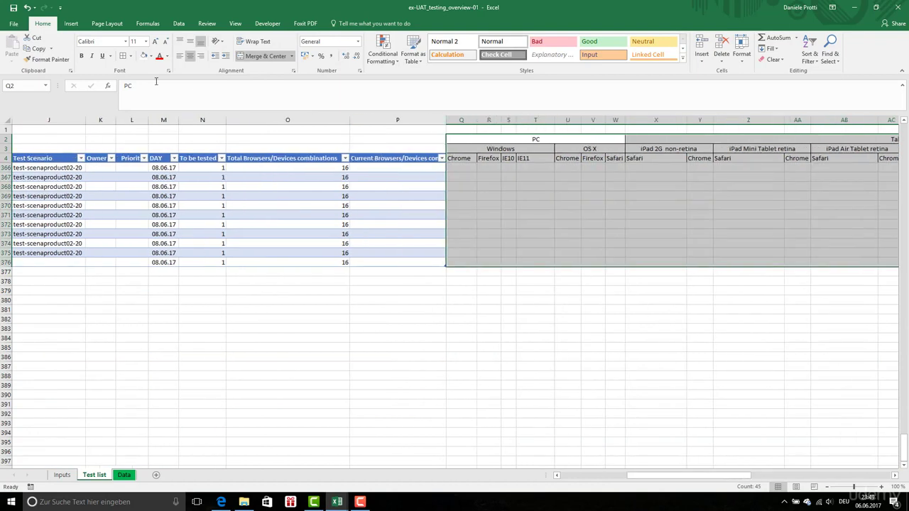
click(125, 58)
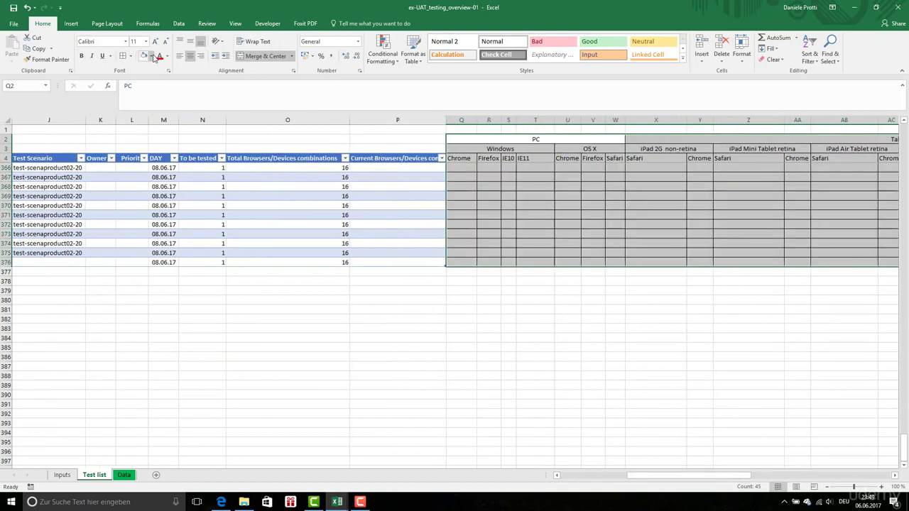
Recolor the borders of the selected device and browser block to grey through Format Cells.
right_click(486, 200)
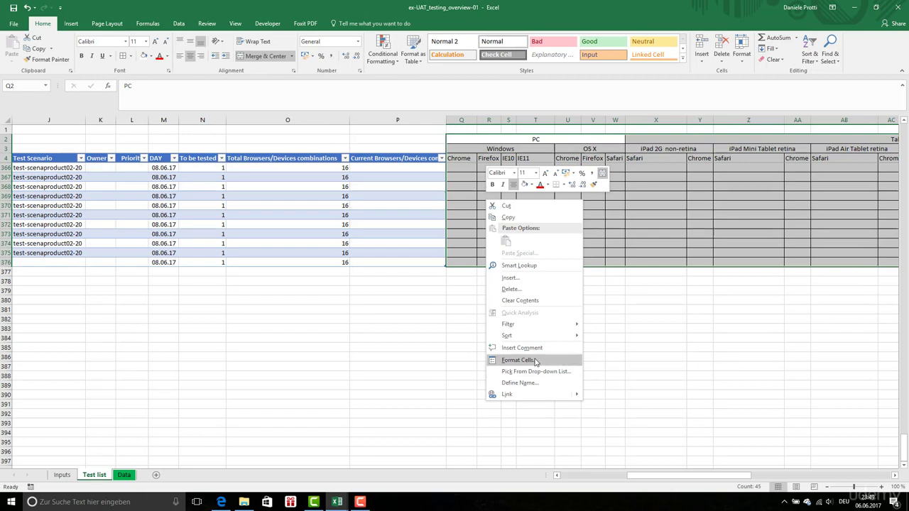
click(534, 361)
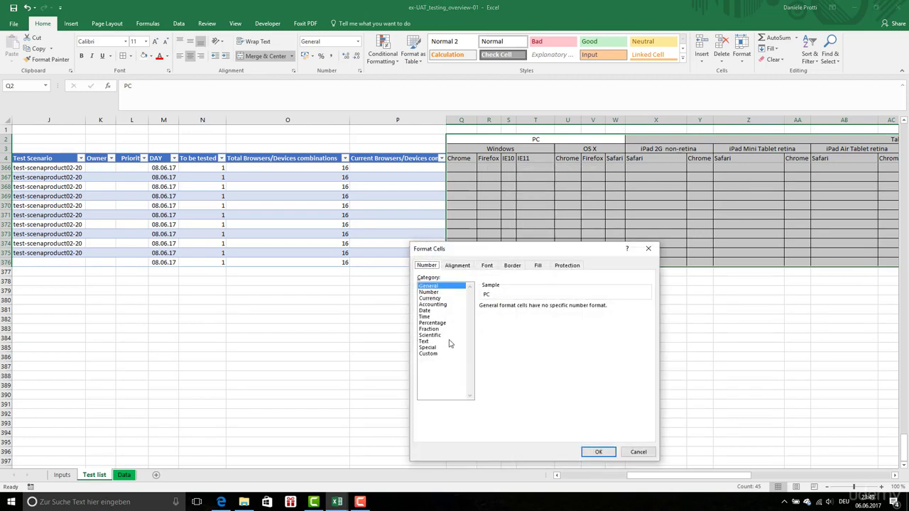
click(513, 267)
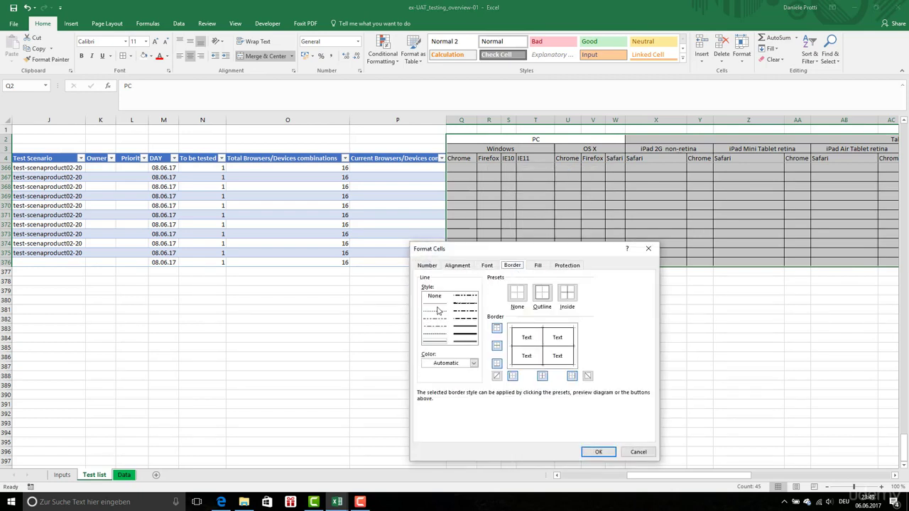
click(465, 364)
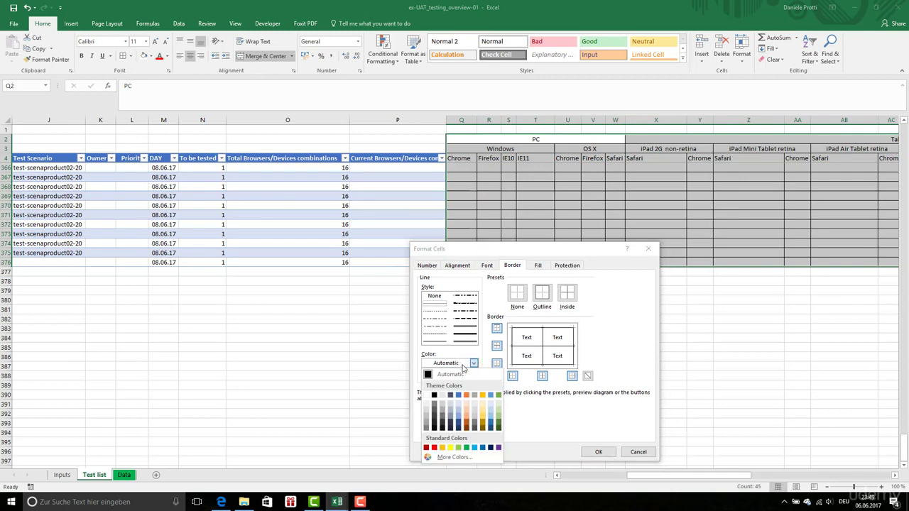
click(426, 428)
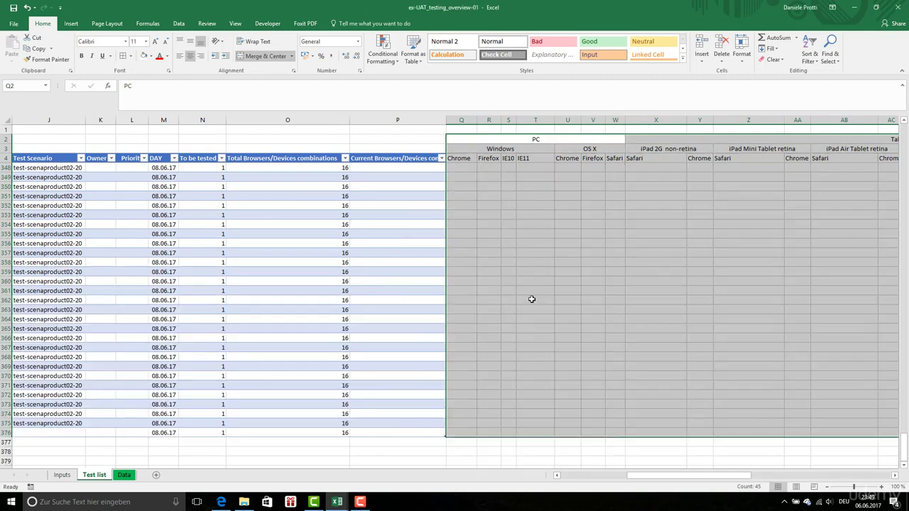
scroll(531, 299, up, 7)
scroll(490, 235, up, 20)
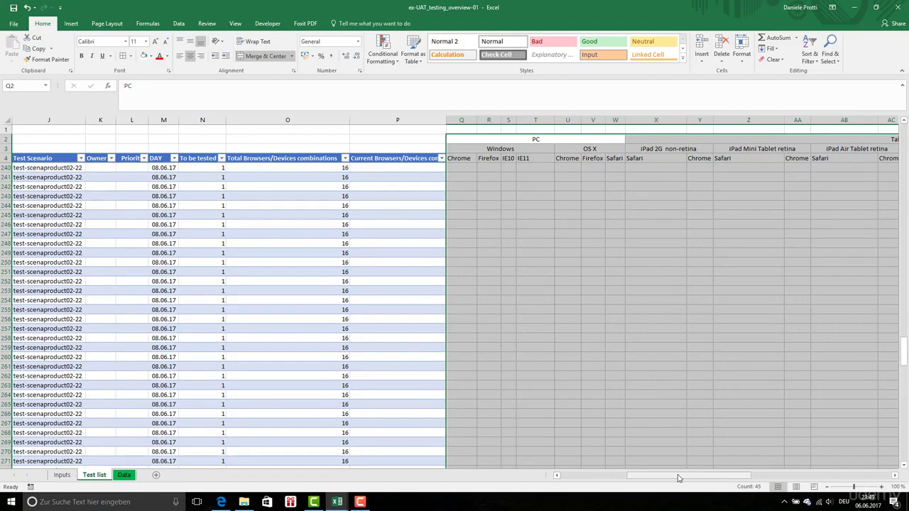
drag(681, 477, 815, 486)
click(519, 224)
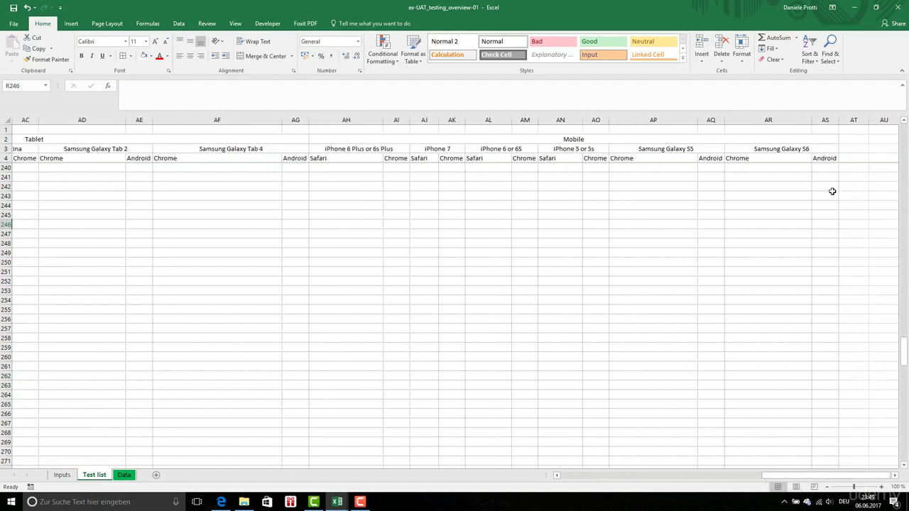
Copy the four closing headings, Test status through Comments, from the Page list sheet of the ex-UAT_testing_overview workbook.
click(849, 159)
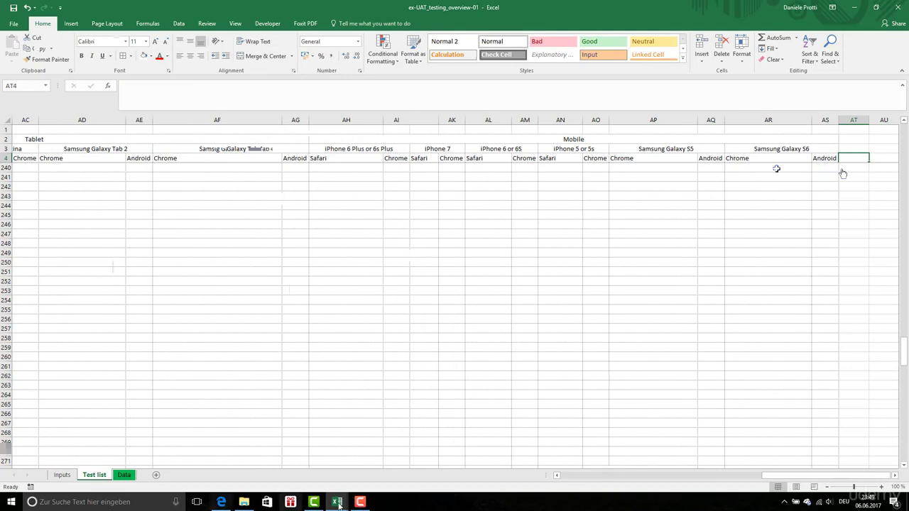
drag(775, 165, 875, 164)
right_click(875, 164)
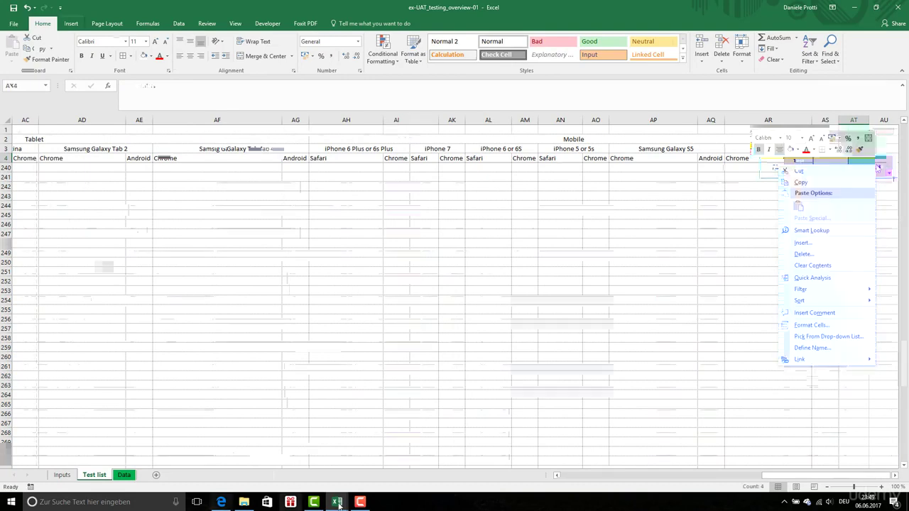
click(800, 183)
key(ctrl+Tab)
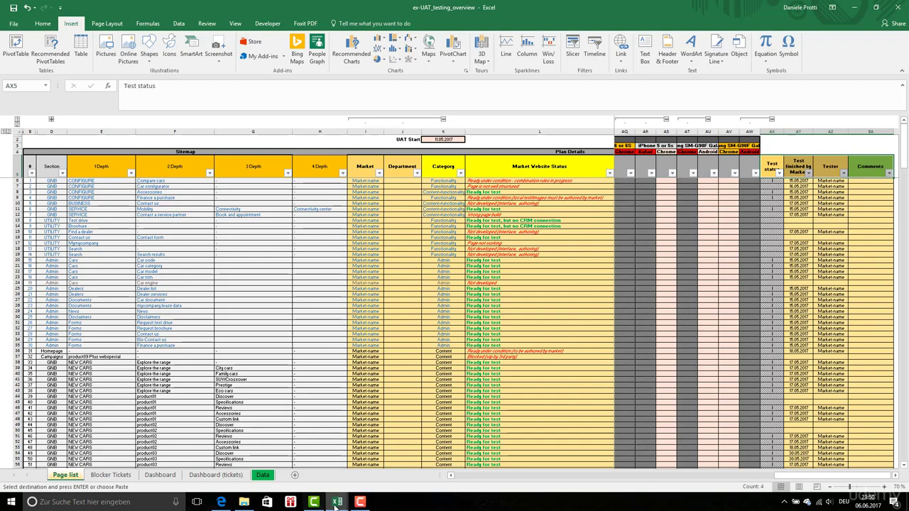
Paste the copied headings as values into row 4 of the Test list sheet in ex-UAT_testing_overview-01, starting at AT4.
mouse_move(338, 497)
click(350, 472)
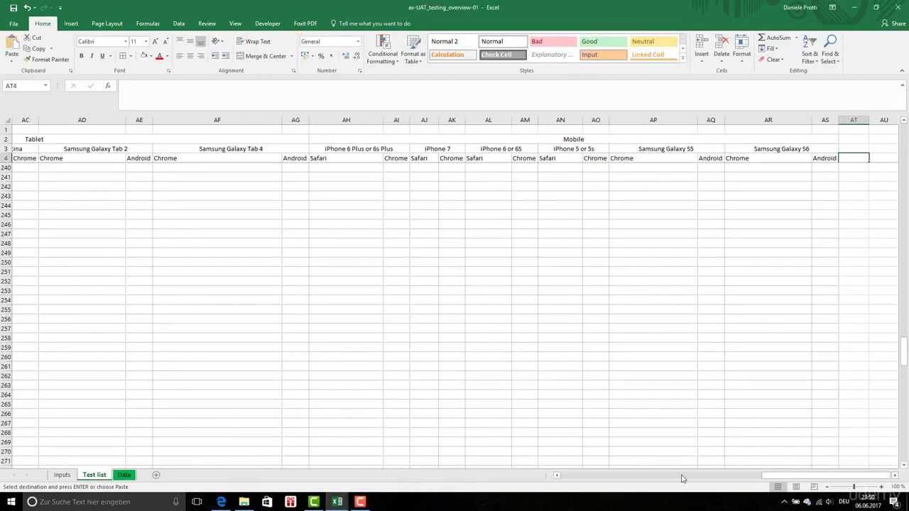
scroll(897, 483, right, 4)
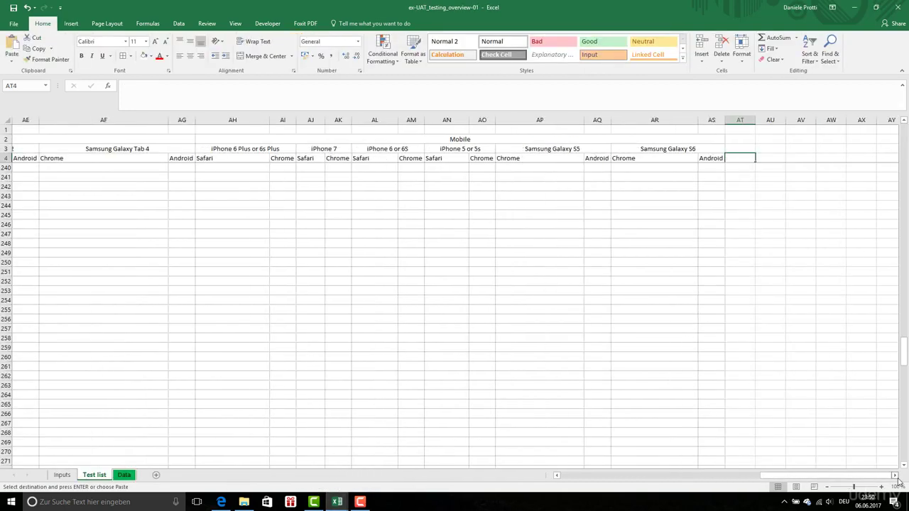
right_click(589, 163)
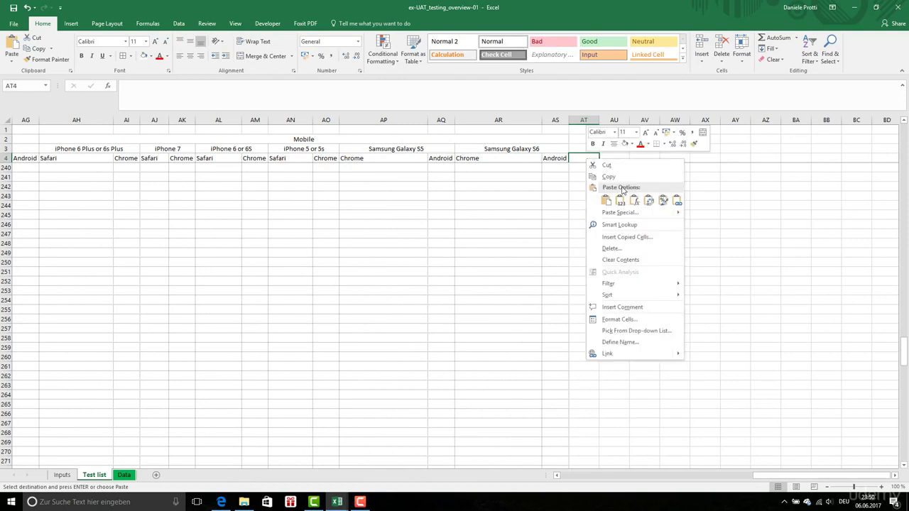
click(626, 202)
click(596, 175)
click(587, 159)
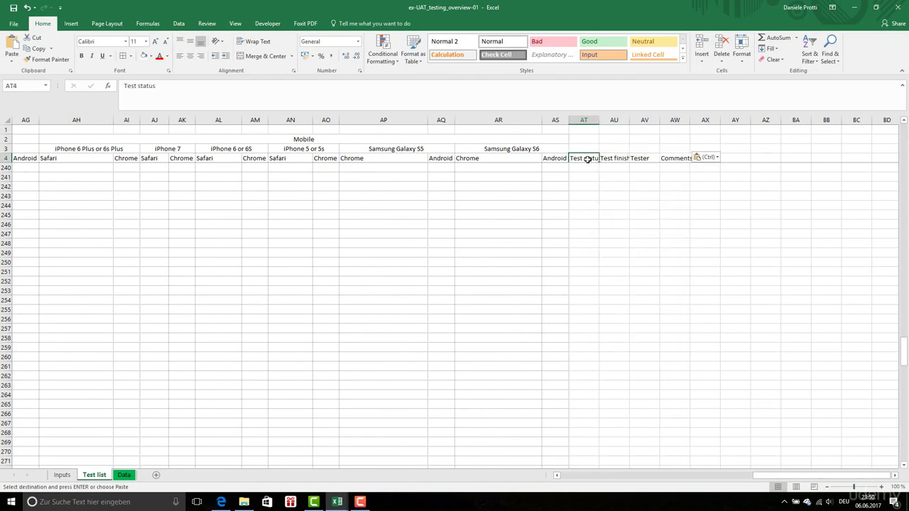
Rename the heading in AU4 to "Actual date" and autofit the widths of columns AT and AU.
double_click(598, 120)
click(620, 158)
text(Actual date)
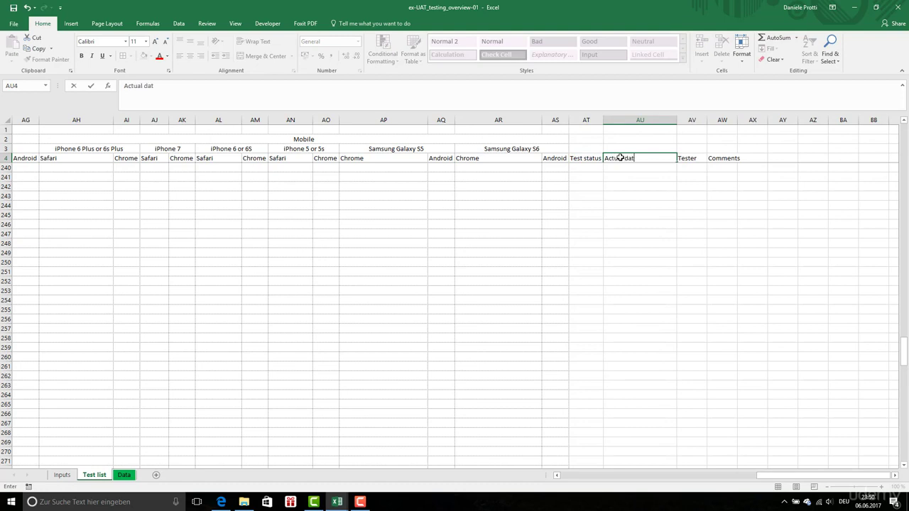
click(628, 175)
double_click(677, 121)
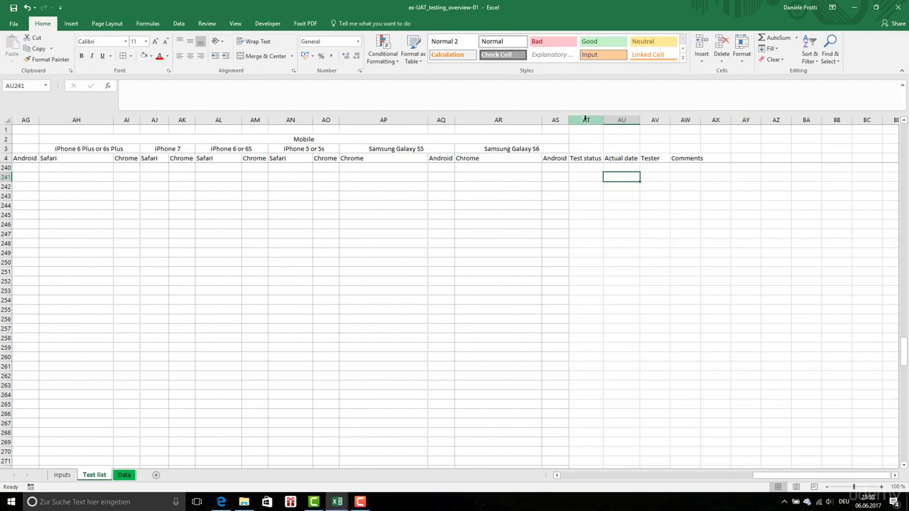
Center the contents of columns AT through AW horizontally.
drag(586, 119, 685, 119)
click(191, 56)
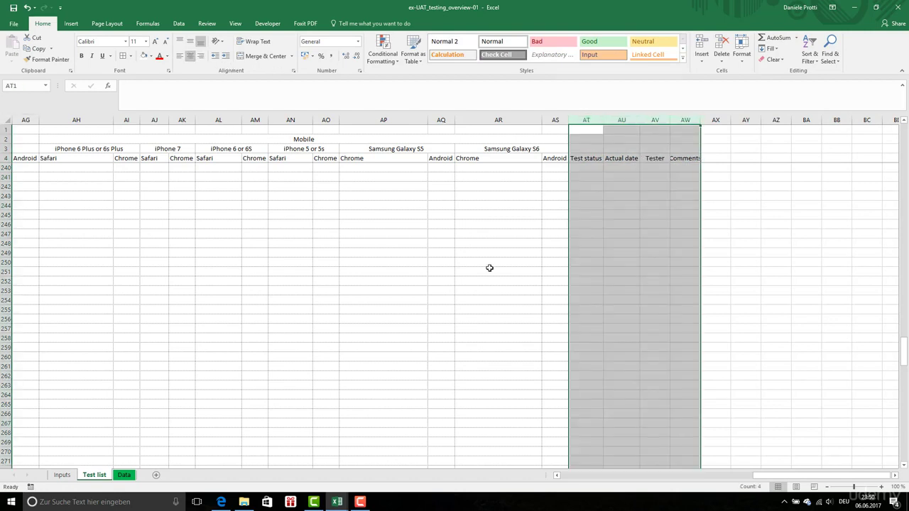
click(490, 268)
click(580, 161)
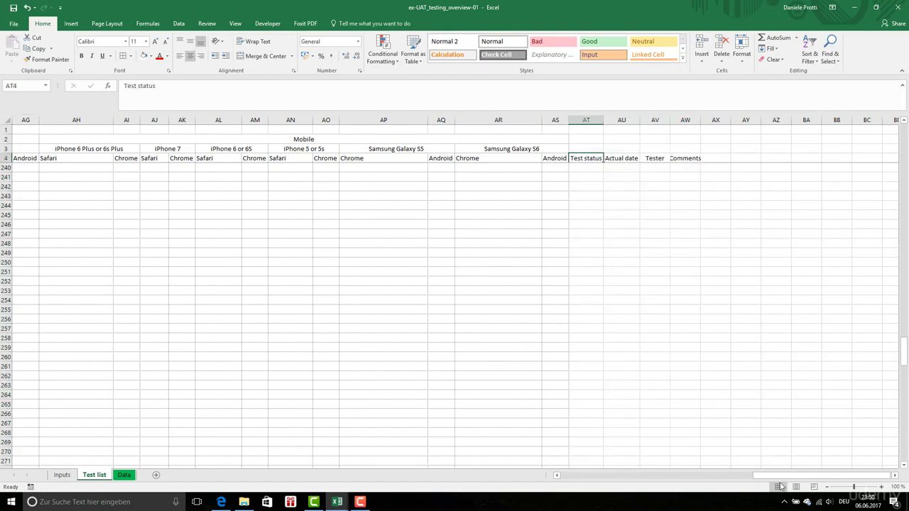
drag(781, 476, 630, 481)
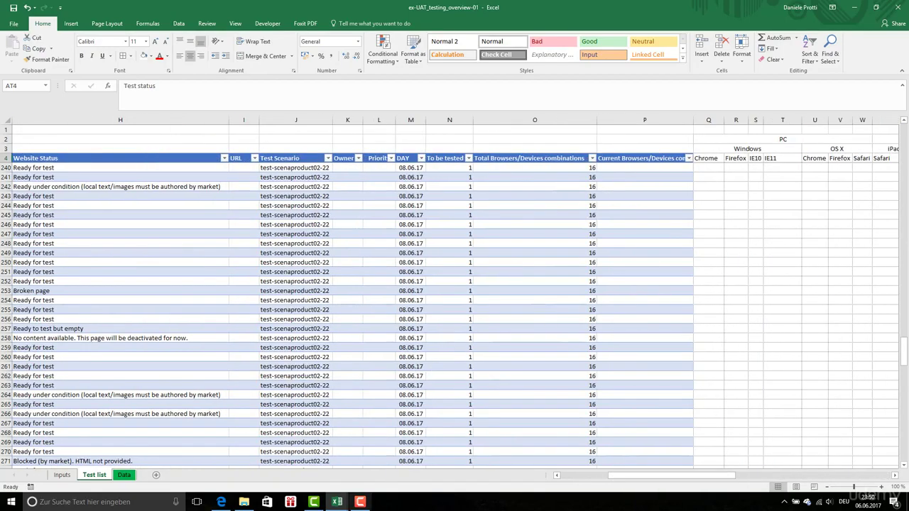